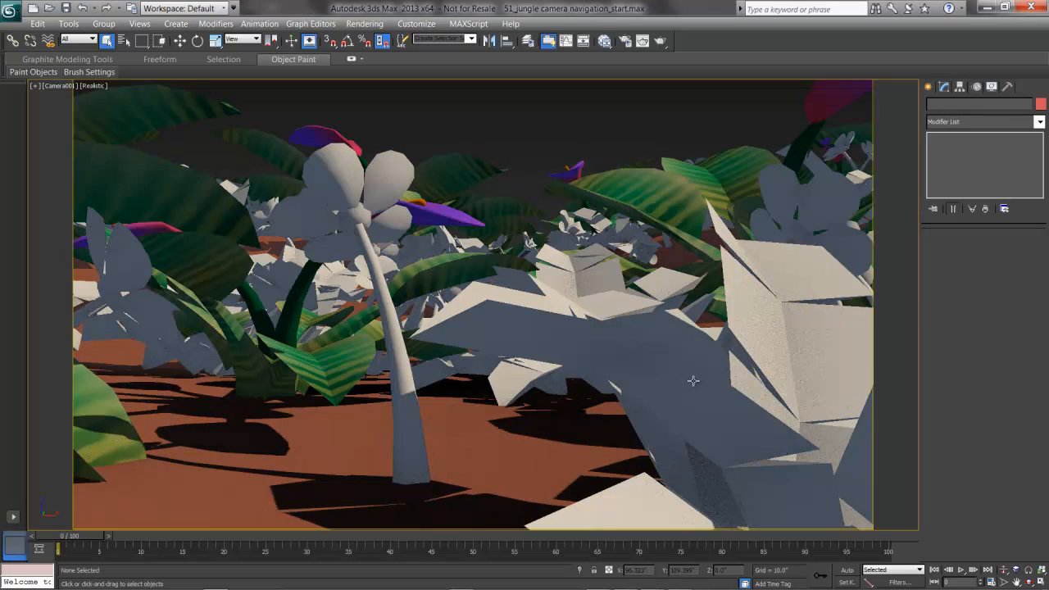
Open the Slate Material Editor and inspect the plant materials and the viewport display options of their shared Map #1 bitmap.
key(m)
scroll(652, 376, down, 4)
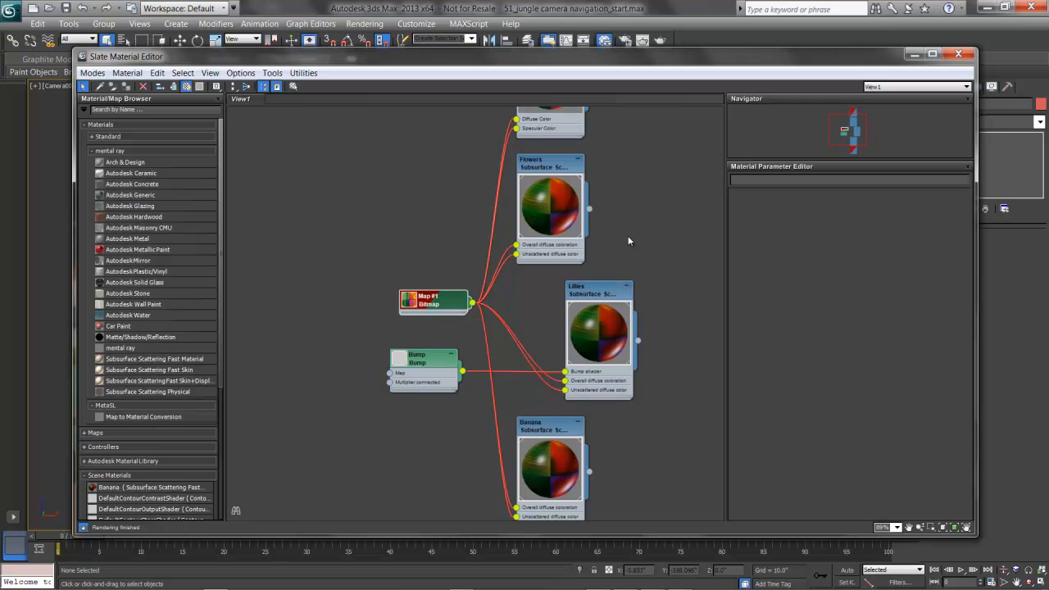
middle_drag(623, 209, 610, 306)
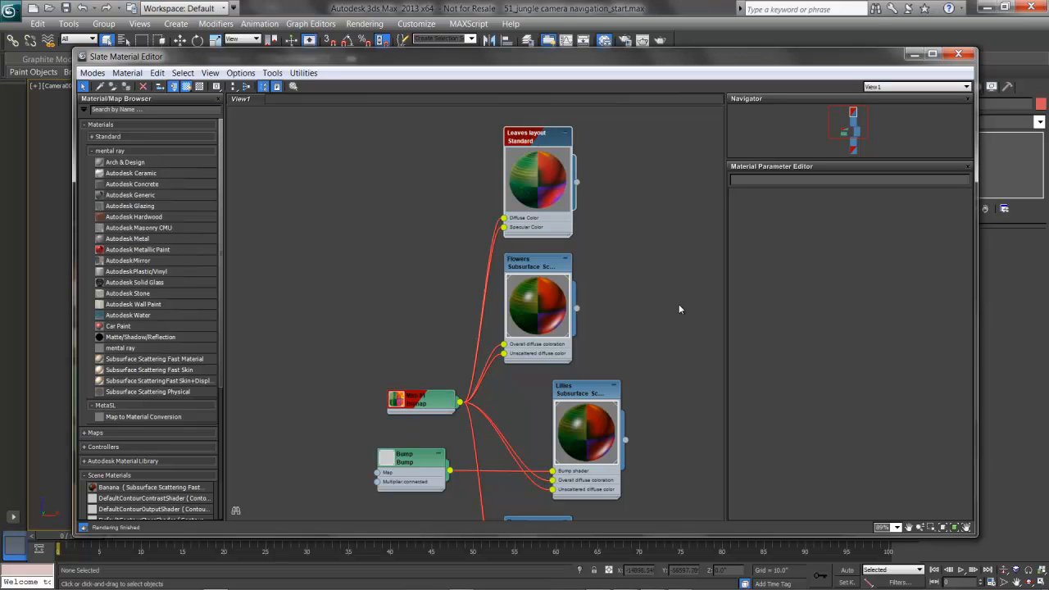
middle_drag(685, 340, 668, 204)
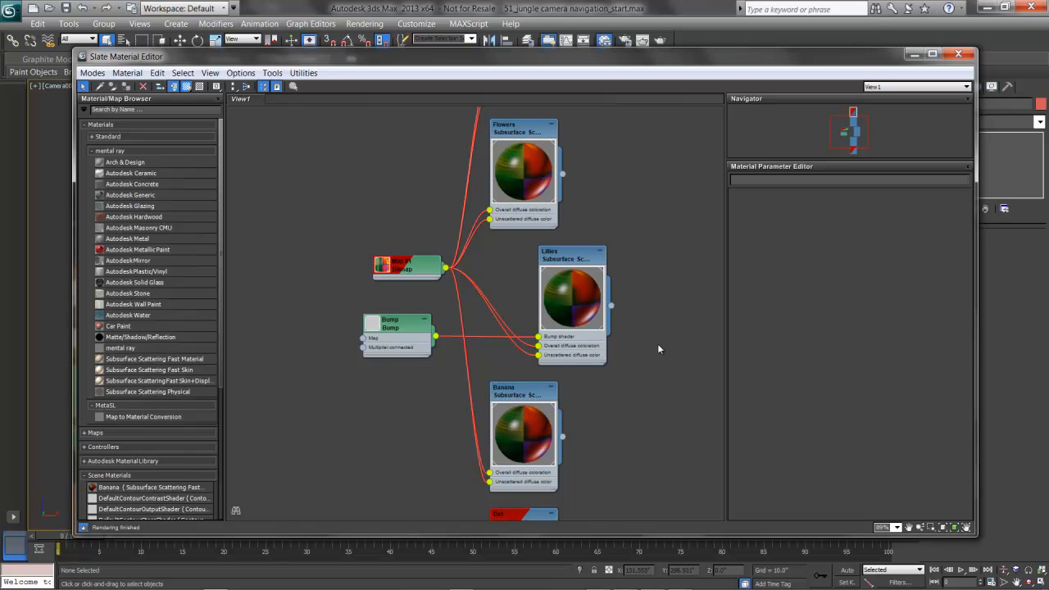
click(517, 133)
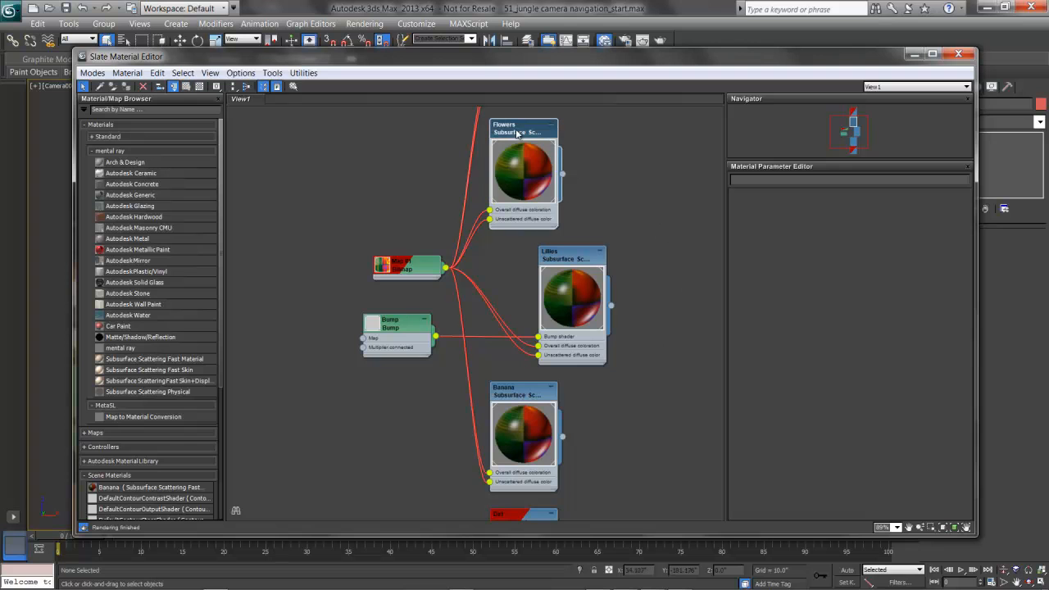
click(188, 86)
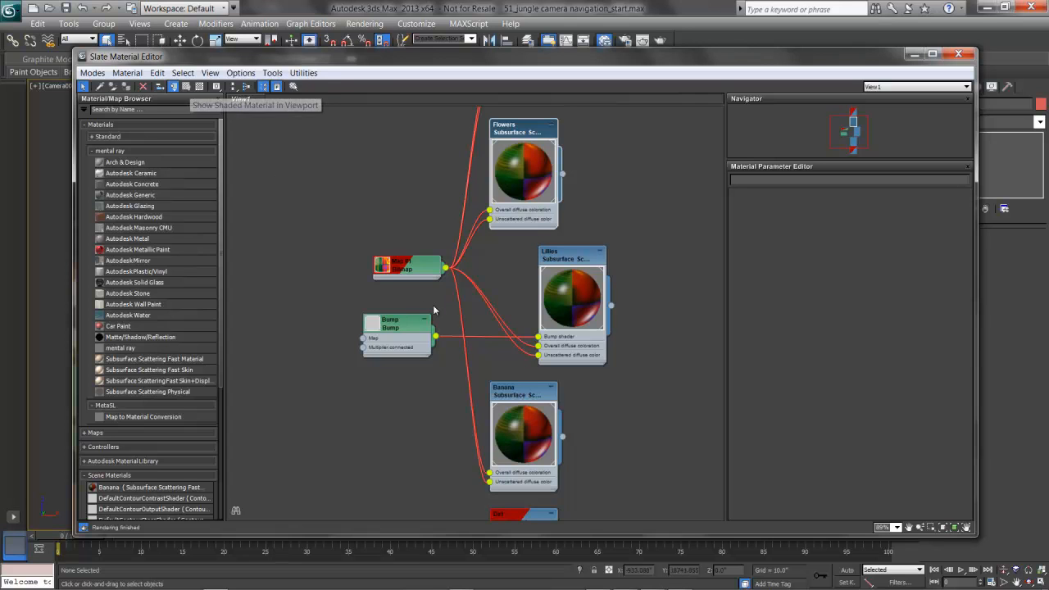
click(188, 87)
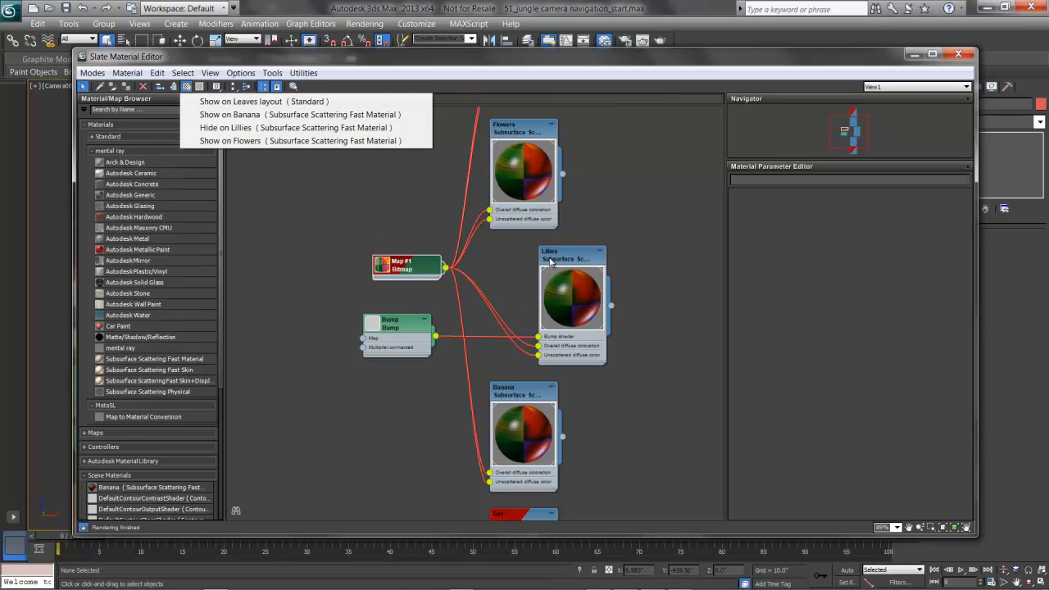
Make the shared Map #1 bitmap unique so each plant material gets its own copies.
click(423, 272)
right_click(427, 267)
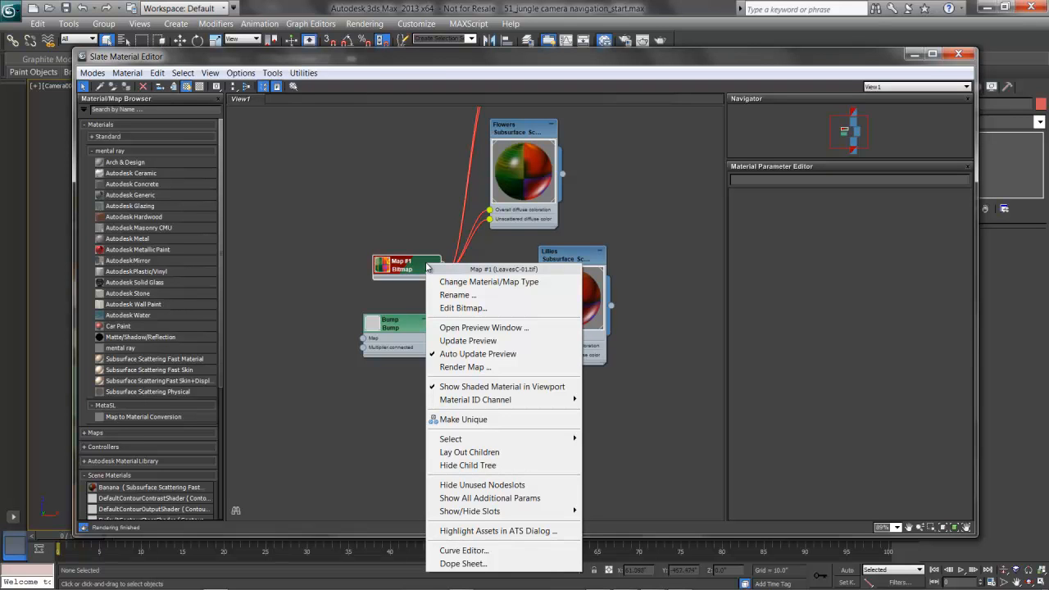
click(487, 420)
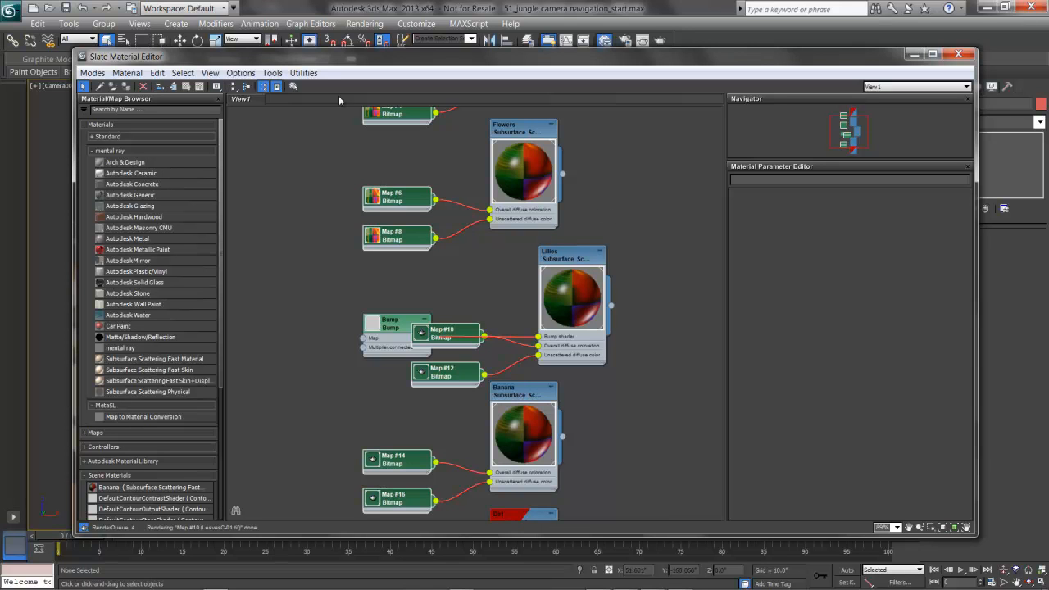
Check the duplicated LeavesC-01.tif maps with the Instance Duplicate Map utility, leaving them un-instanced.
click(303, 72)
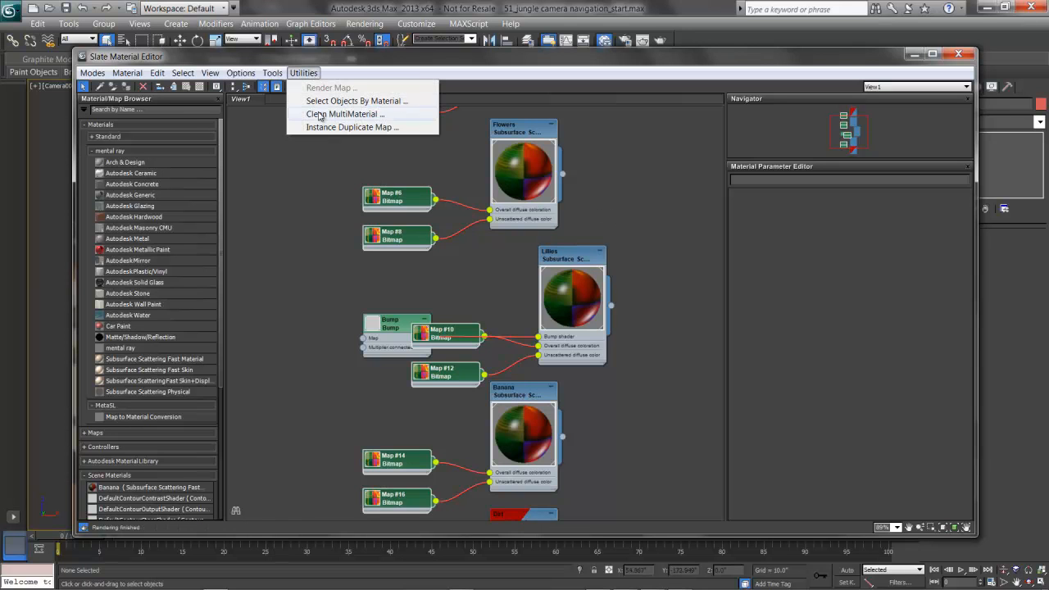
click(320, 127)
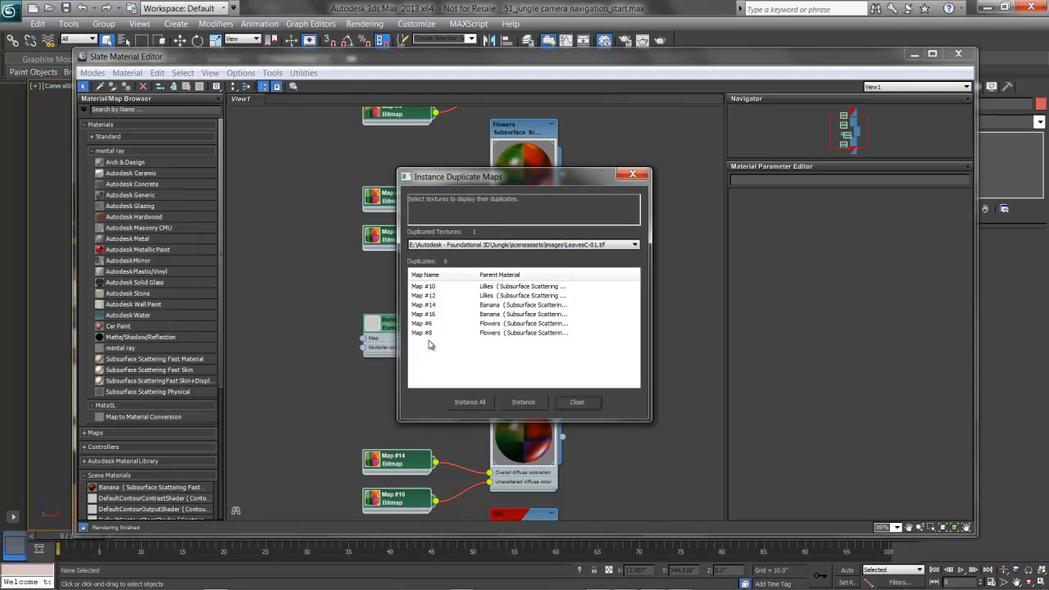
click(576, 403)
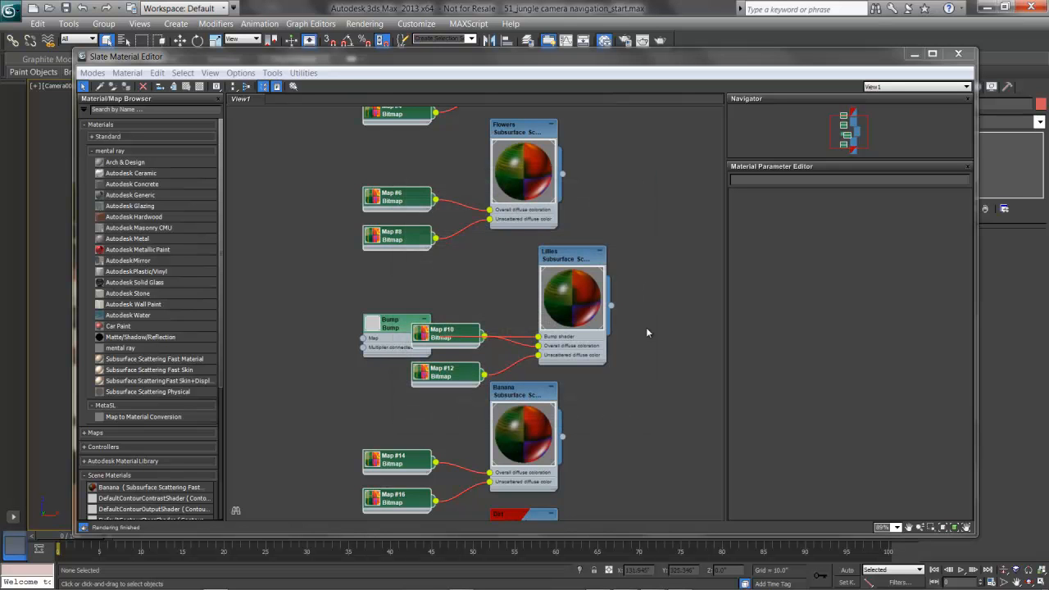
Show Map #6 of Flowers, Map #10 of Lillies and Map #14 of Banana shaded in the viewport, and close the Slate Material Editor.
click(412, 203)
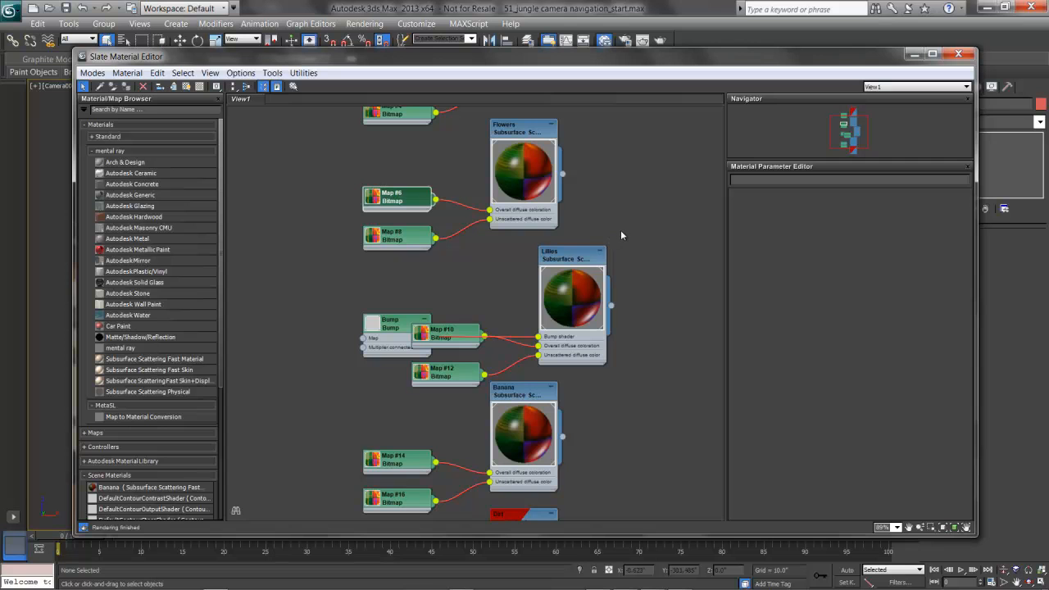
click(187, 88)
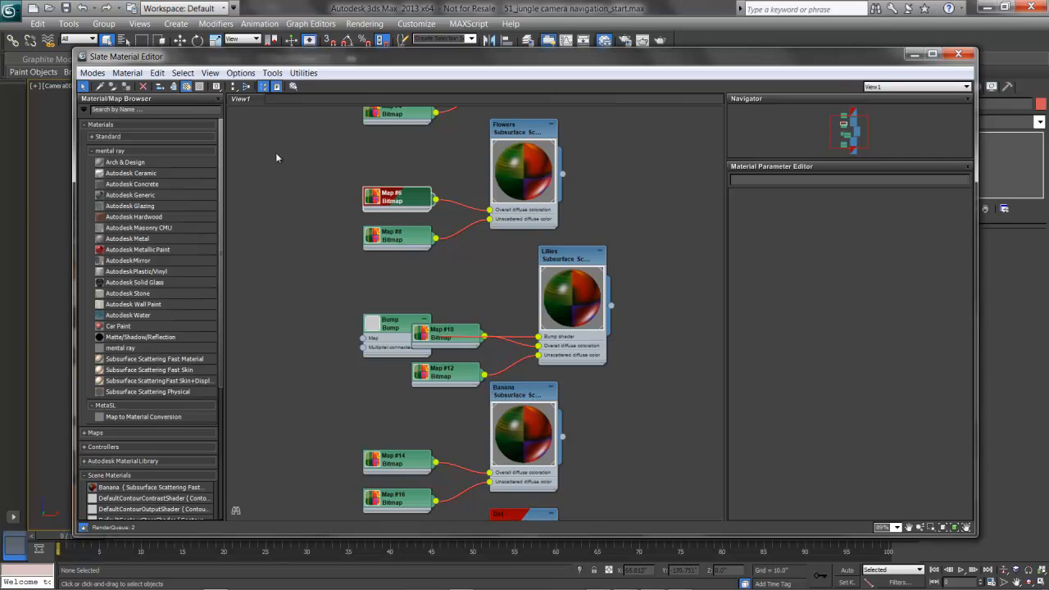
click(467, 333)
click(187, 88)
click(400, 457)
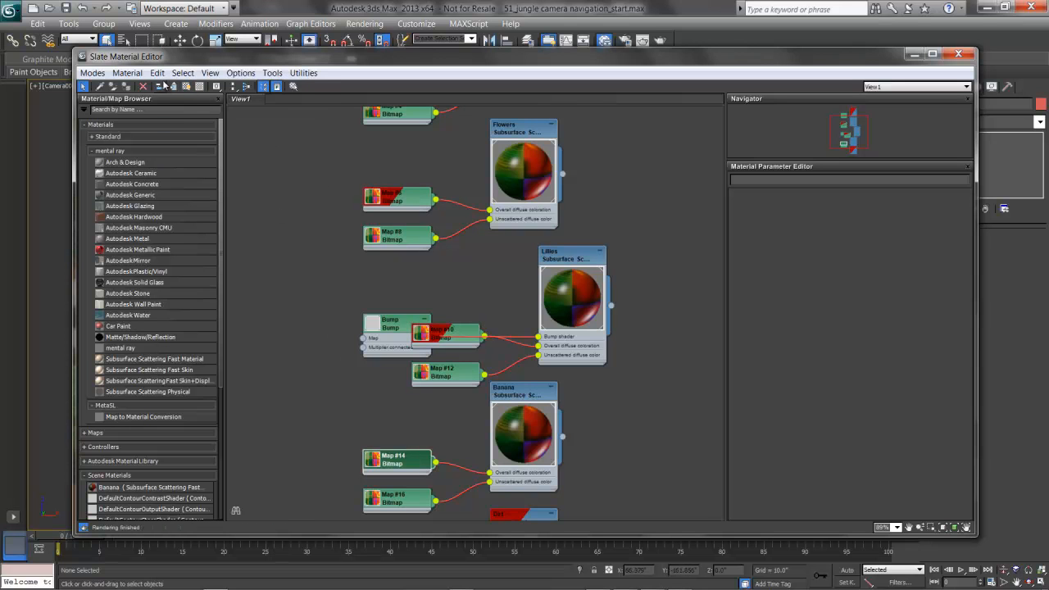
click(187, 88)
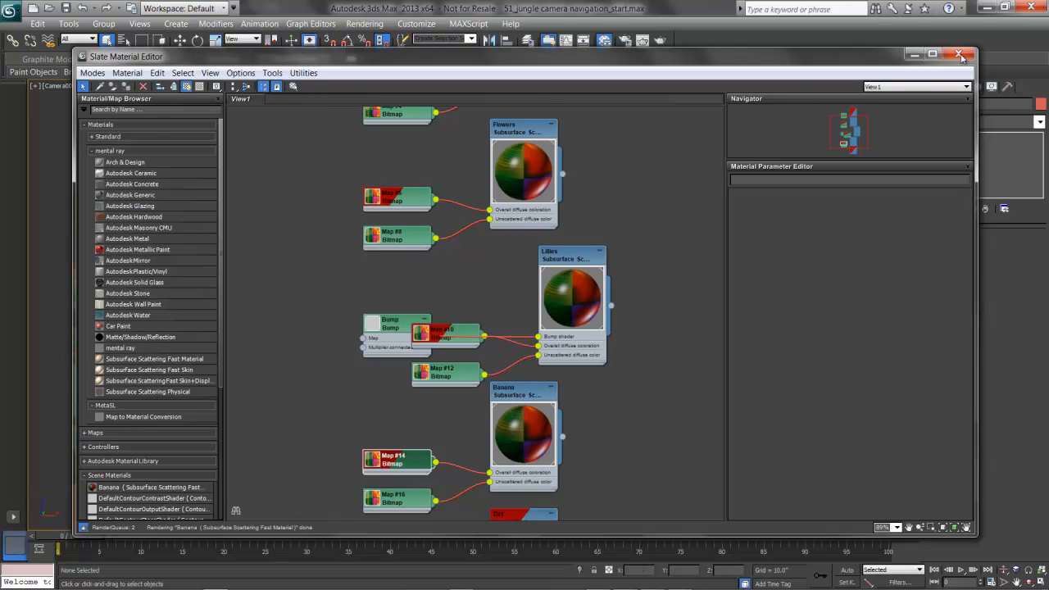
click(958, 54)
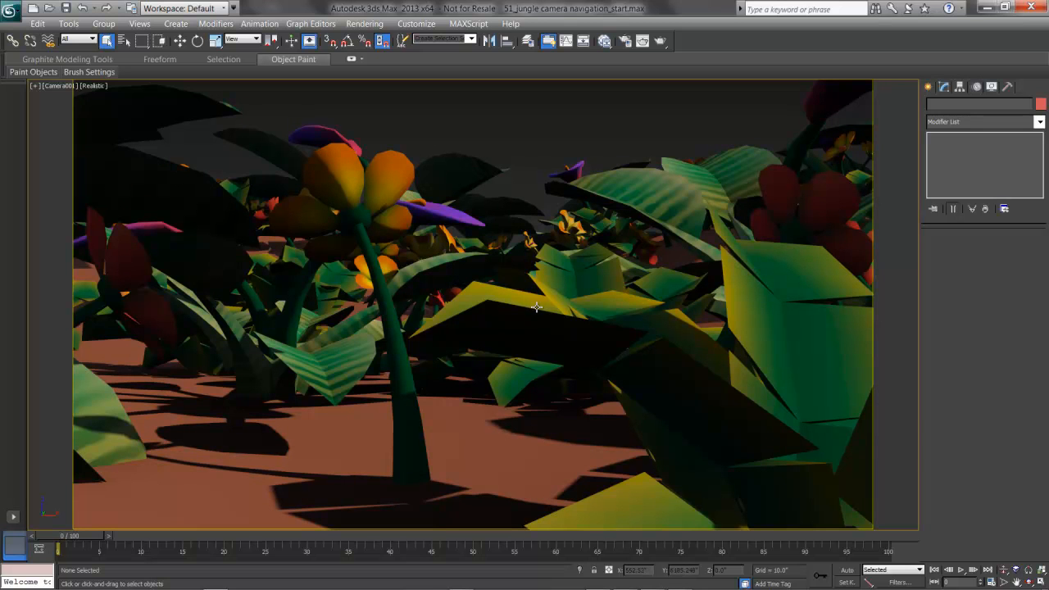
In the Top view, delete the banana plant directly ahead of the camera and the small purple-flowered plant beyond it.
key(t)
middle_drag(536, 306, 501, 275)
scroll(500, 275, down, 5)
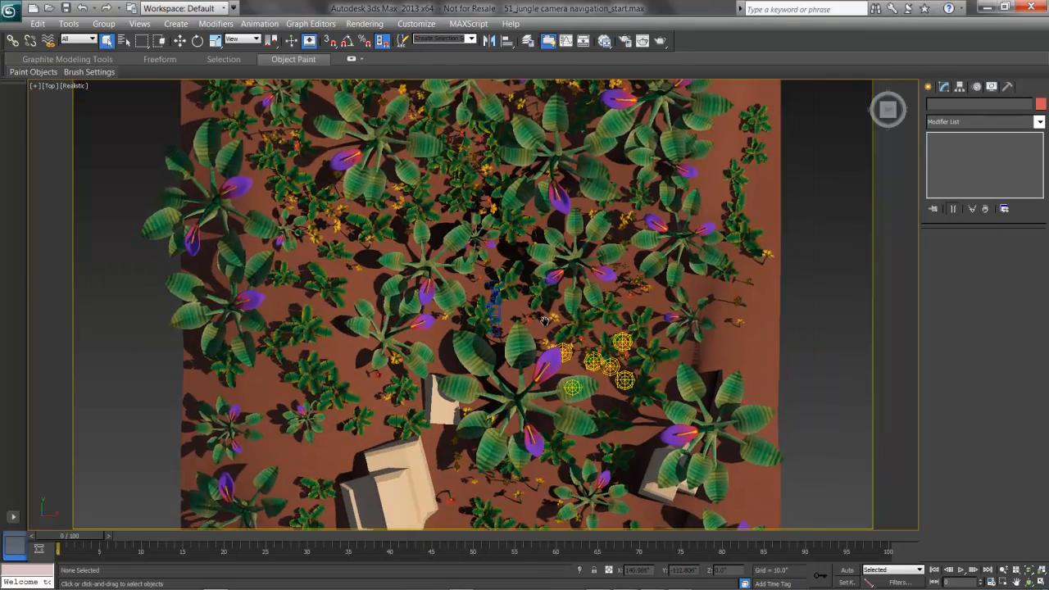
middle_drag(545, 321, 546, 368)
scroll(546, 368, up, 4)
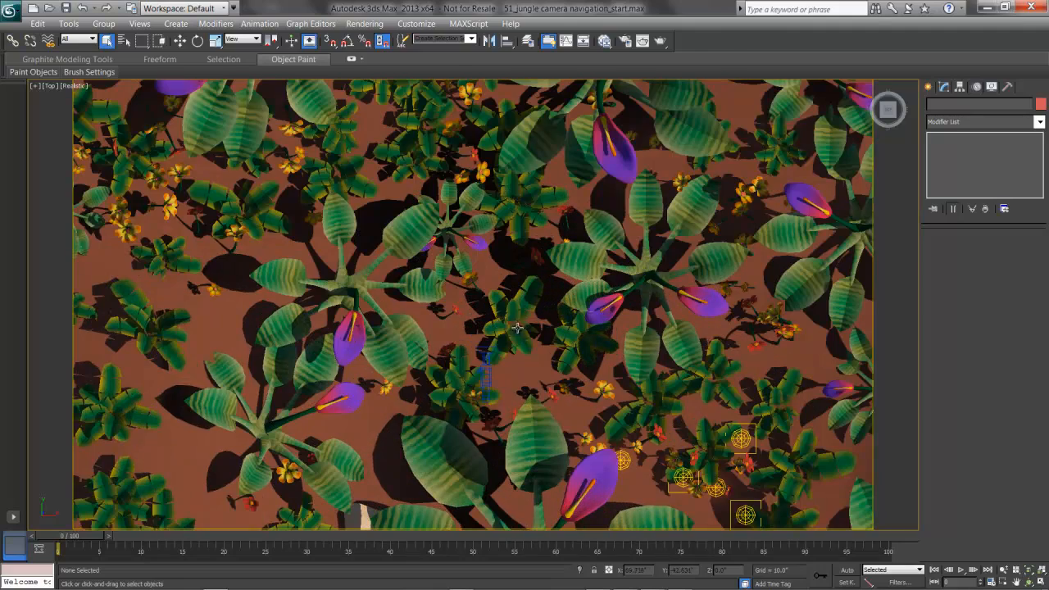
click(512, 314)
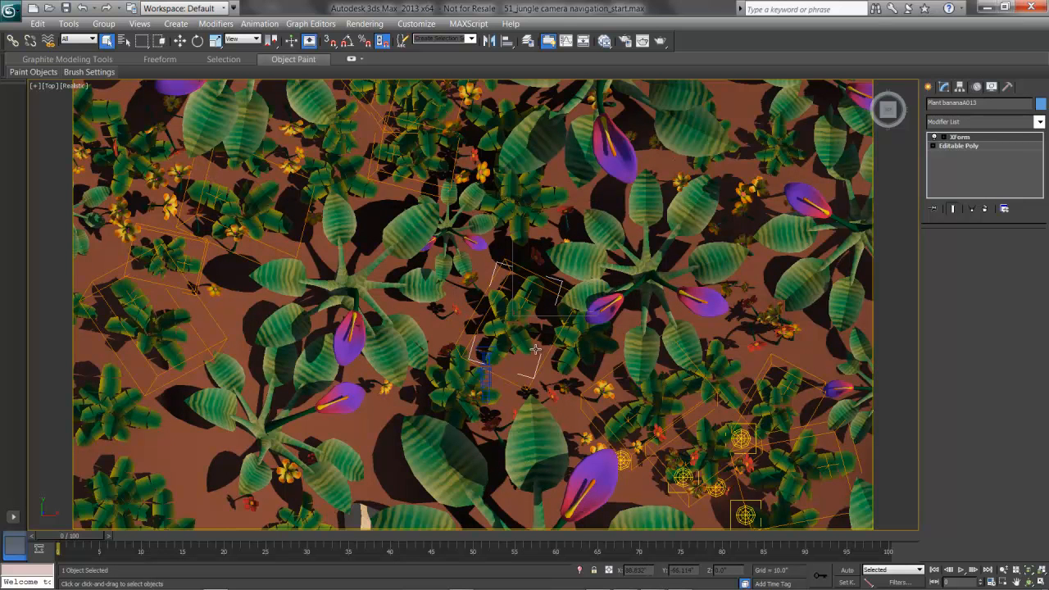
key(Delete)
click(478, 231)
key(Delete)
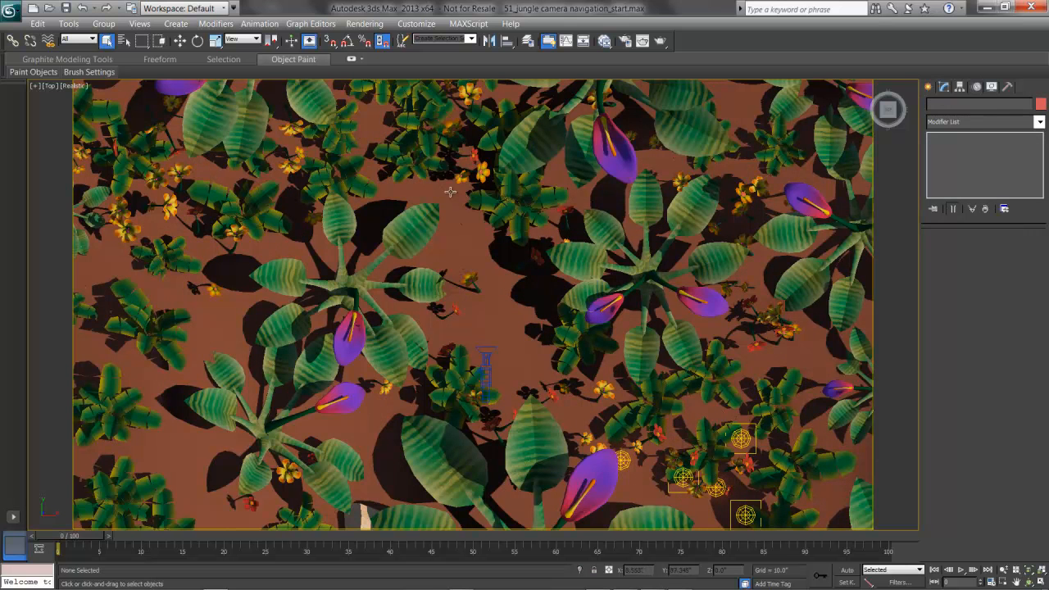
Delete the banana plant farther along the camera's path and the small flower beside the large plant's leaf.
click(430, 163)
key(Delete)
click(469, 174)
click(467, 279)
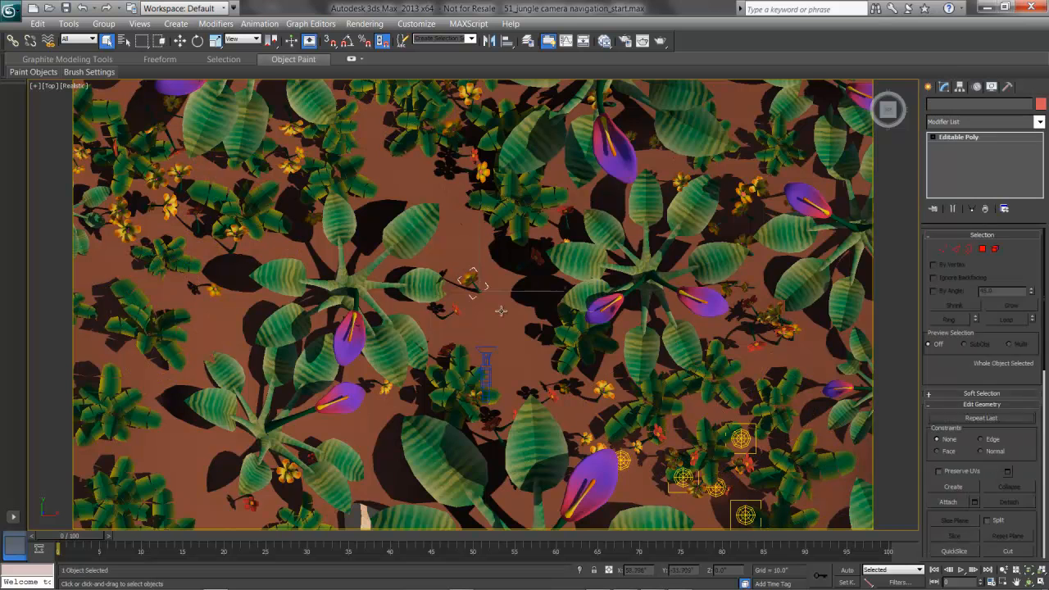
key(Delete)
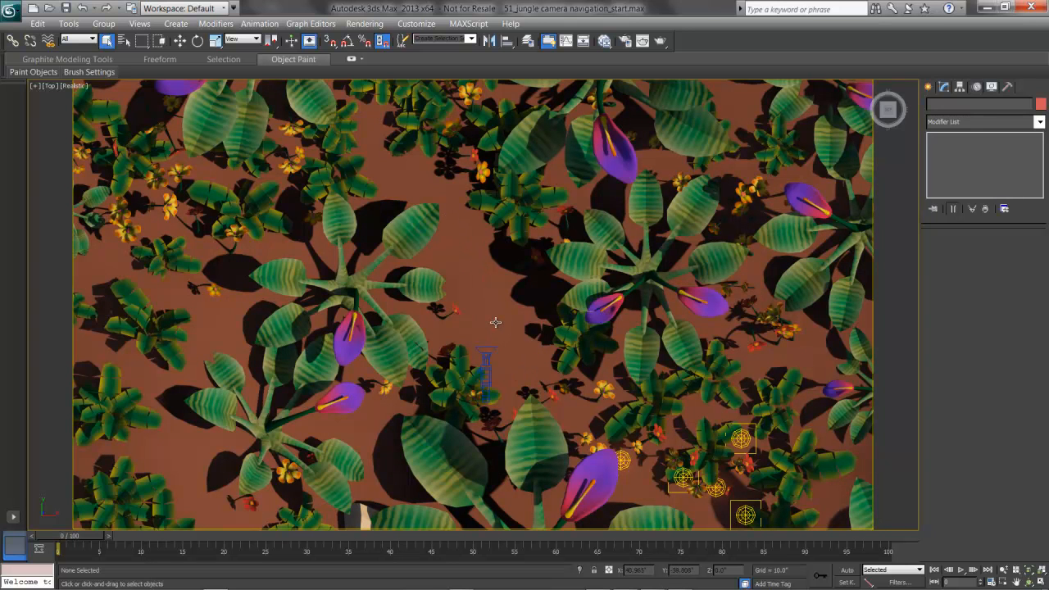
Move Camera001 to the right and slightly forward into the clearing, and rotate it counterclockwise about 28 degrees around Z.
click(484, 357)
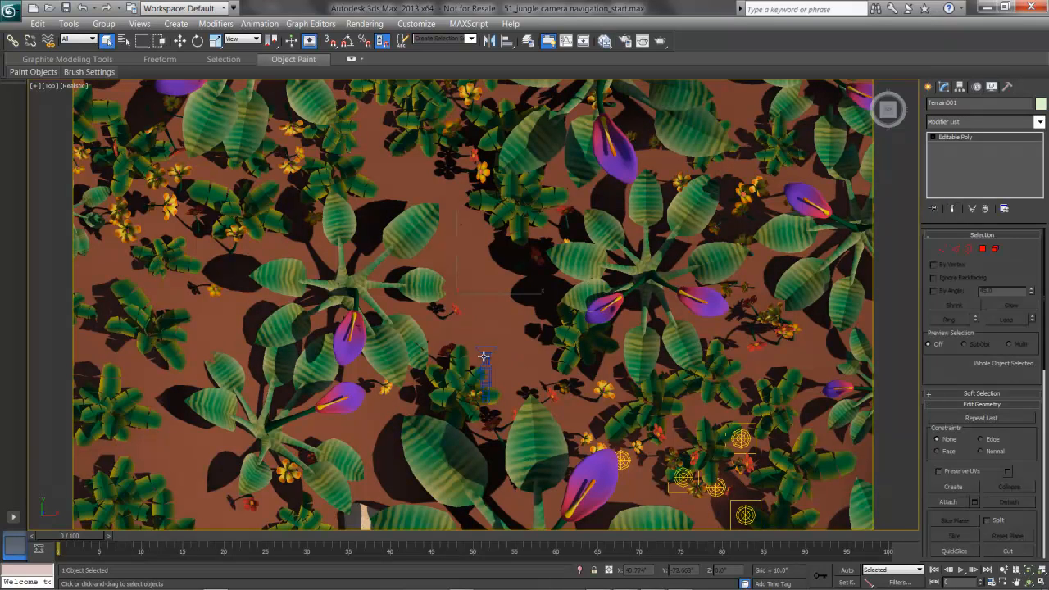
click(484, 359)
key(w)
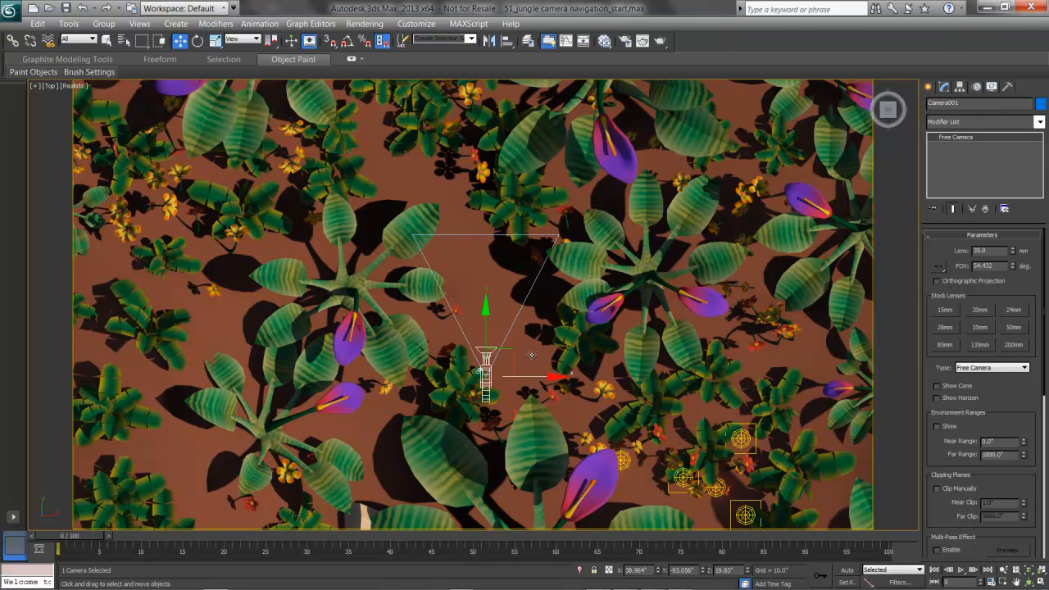
drag(520, 356, 553, 343)
key(e)
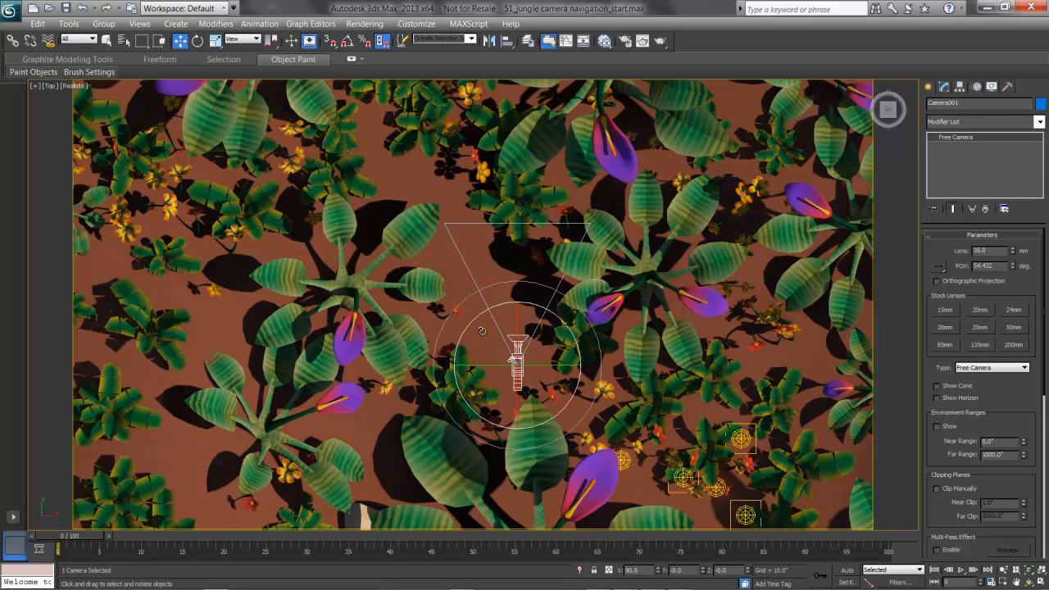
drag(467, 329, 472, 358)
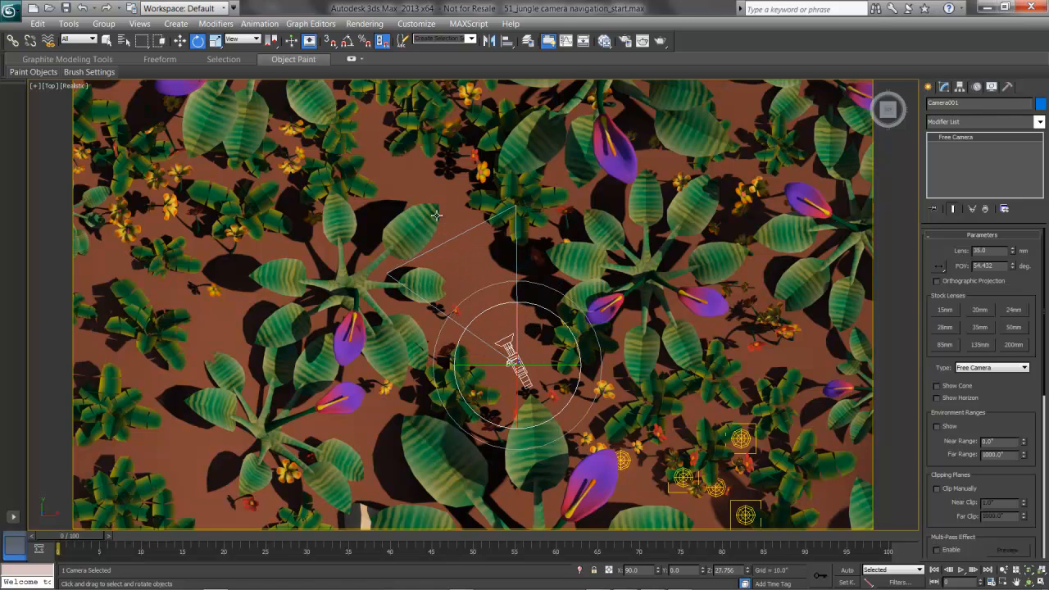
Look through Camera001 and compare the framing with safe frames turned off and back on.
key(c)
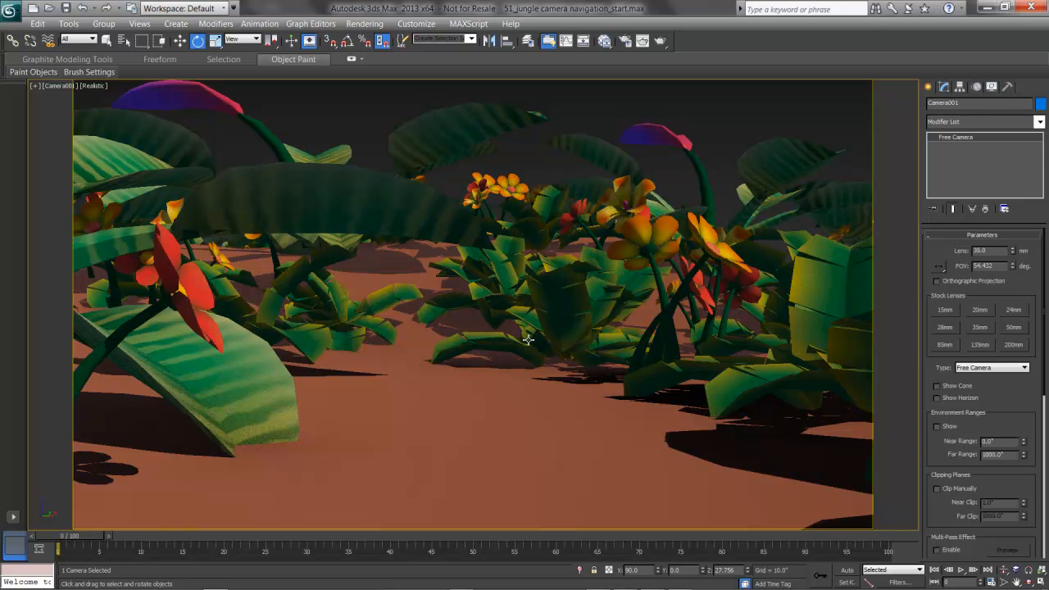
key(shift+f)
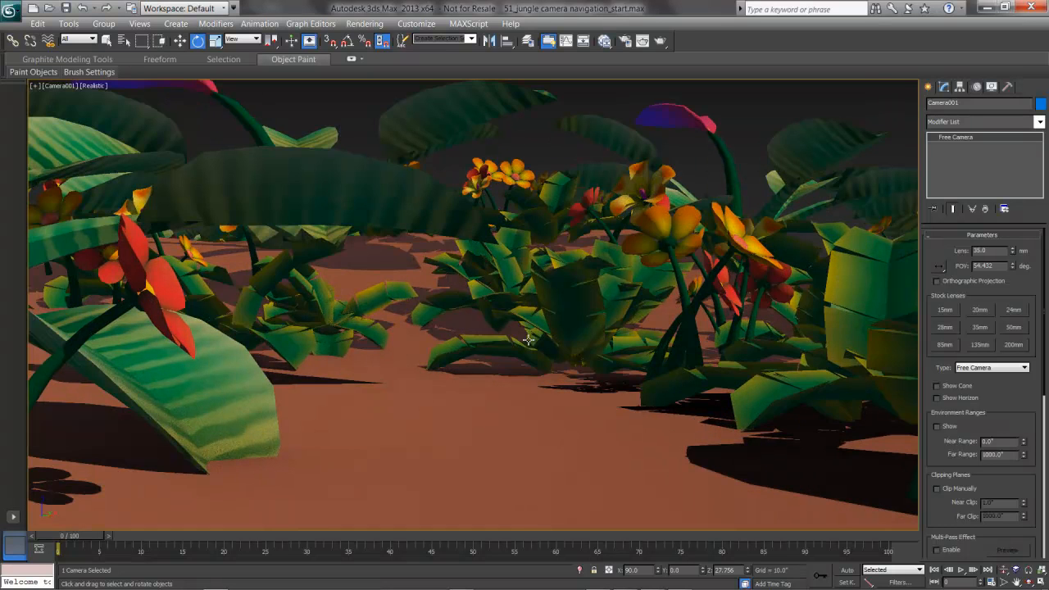
key(shift+f)
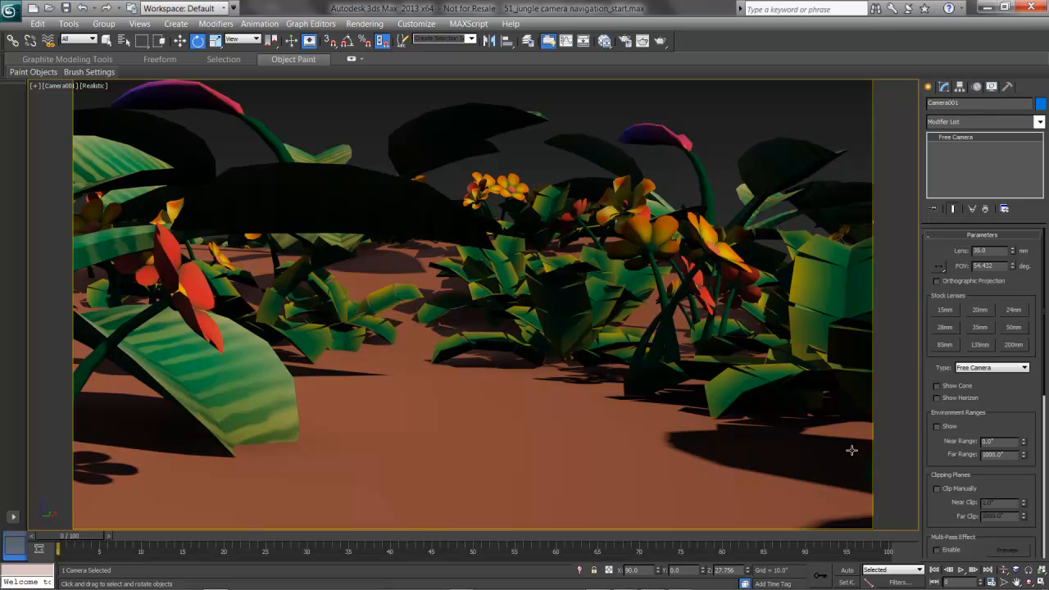
Truck Camera001 slightly and orbit it horizontally by about 1 degree.
mouse_move(628, 330)
middle_down()
mouse_move(609, 329)
mouse_move(635, 326)
middle_up()
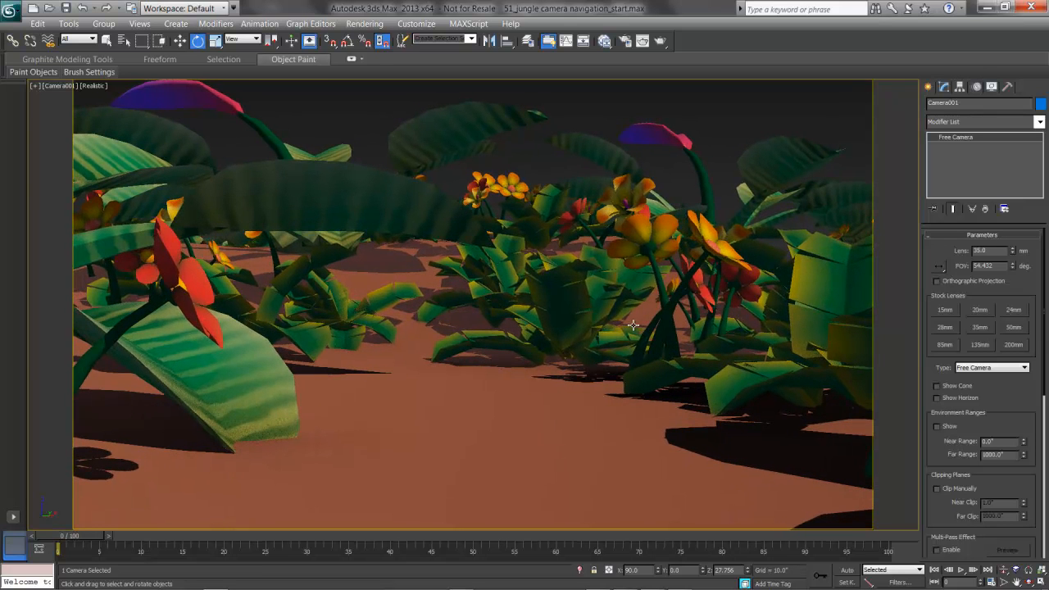
click(1029, 581)
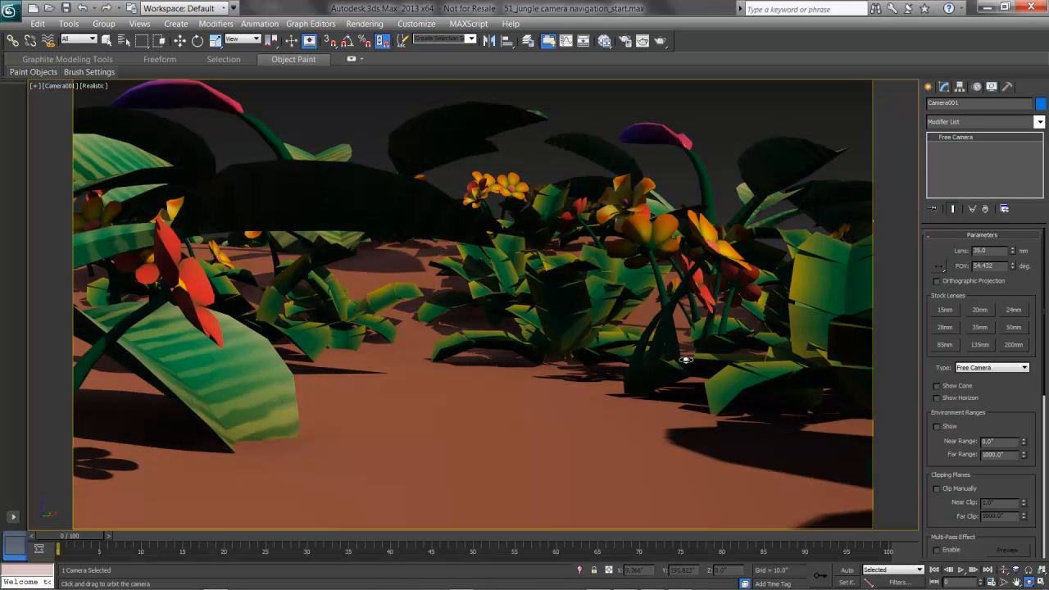
mouse_move(541, 314)
mouse_down()
mouse_move(554, 330)
mouse_move(537, 307)
mouse_move(522, 309)
mouse_move(548, 310)
mouse_move(526, 311)
mouse_move(536, 312)
mouse_up()
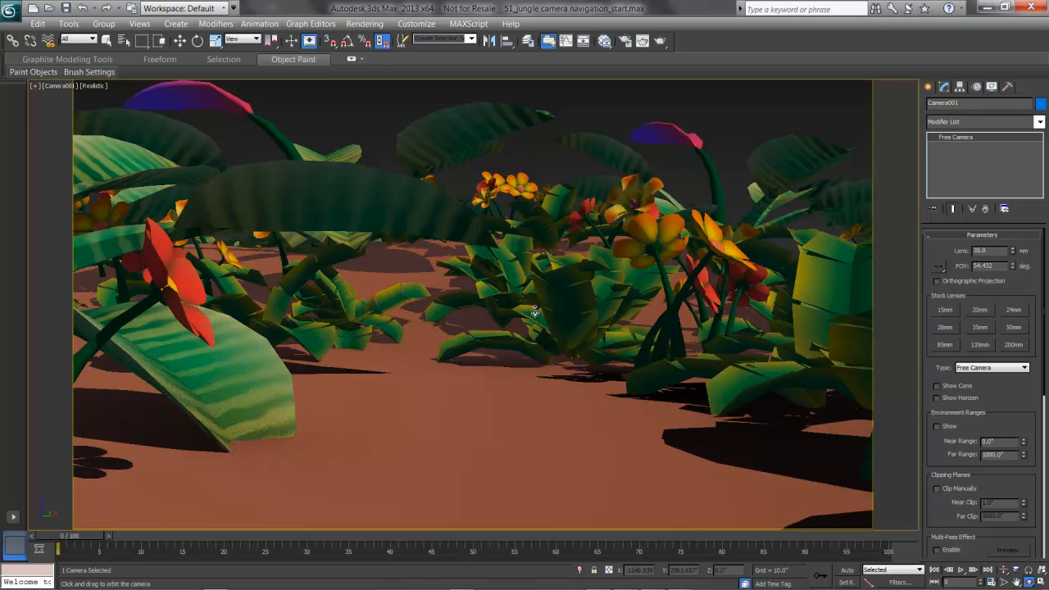
Dolly Camera001 back a little so more foreground flowers come into the frame.
click(1004, 569)
mouse_move(554, 406)
mouse_down()
mouse_move(549, 363)
mouse_move(574, 438)
mouse_move(570, 406)
mouse_up()
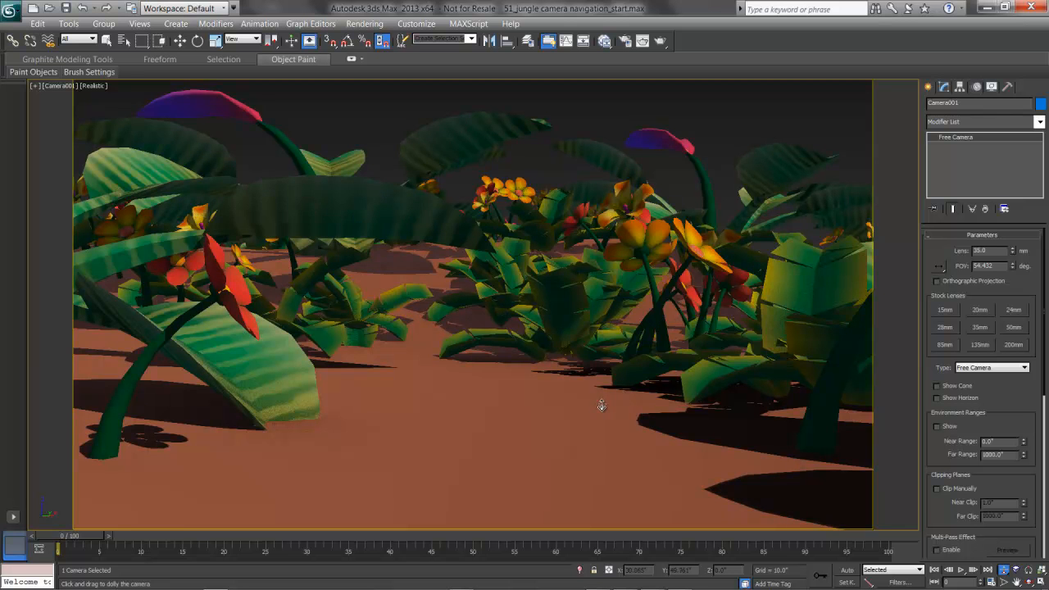
key(e)
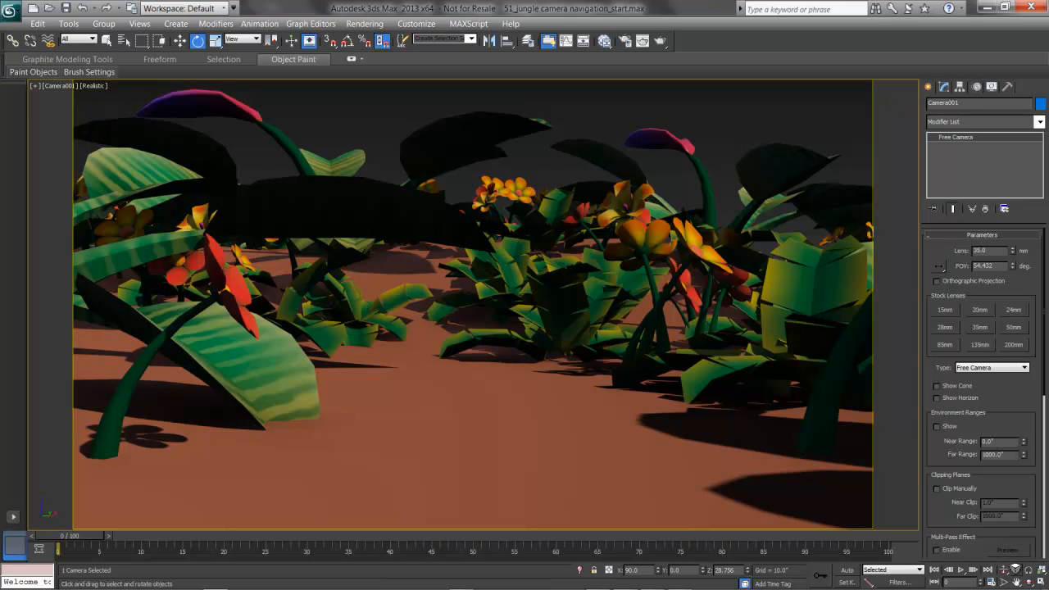
Exaggerate Camera001's perspective with the Perspective tool, pushing in while widening the lens to about 18 mm.
click(1017, 570)
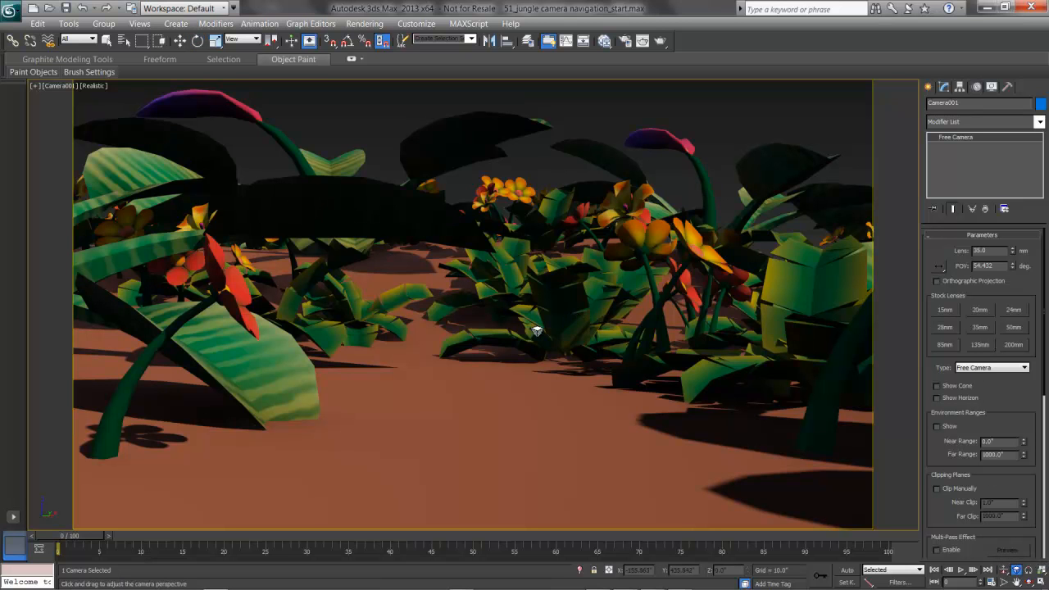
drag(537, 330, 452, 90)
drag(564, 323, 497, 190)
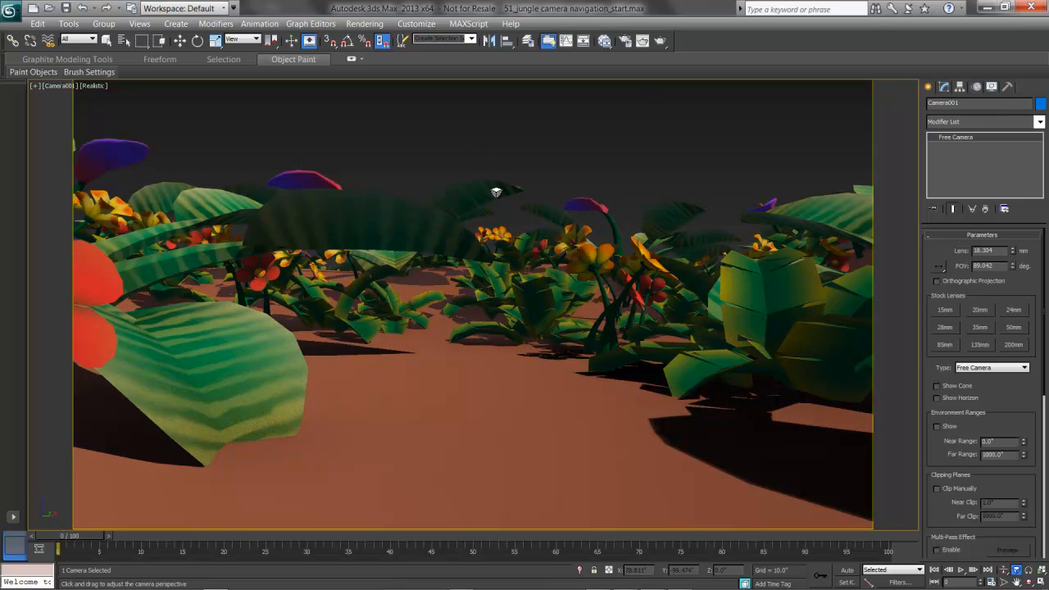
Flatten Camera001's perspective by pulling the camera back while lengthening the lens to about 78 mm.
drag(496, 192, 601, 492)
drag(507, 234, 586, 447)
drag(539, 320, 595, 478)
drag(506, 302, 584, 476)
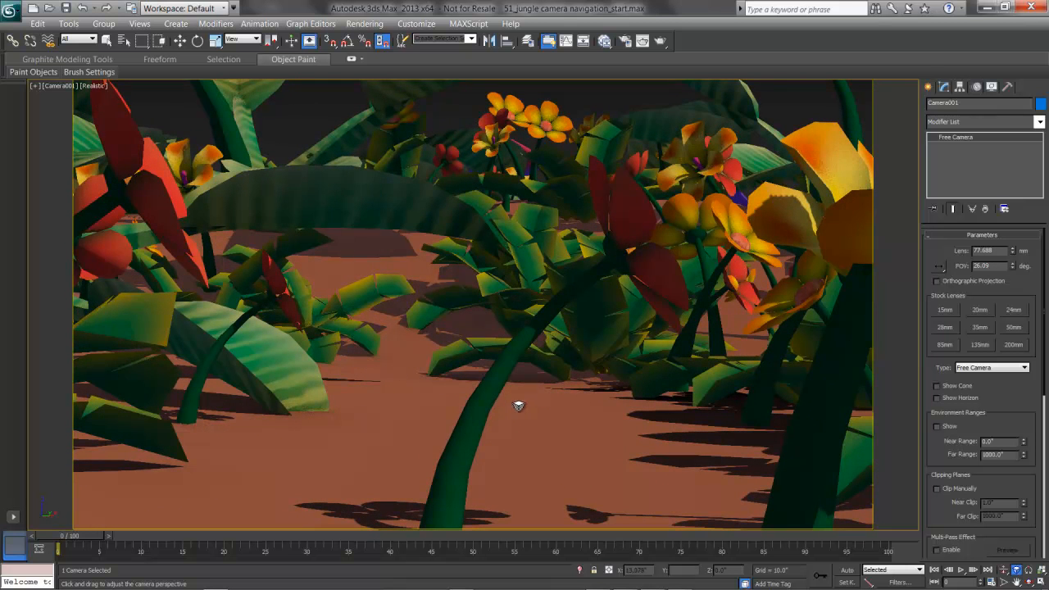
Adjust Camera001's perspective to a lens of about 65 mm, and switch it to the 35 mm stock lens.
drag(546, 422, 507, 176)
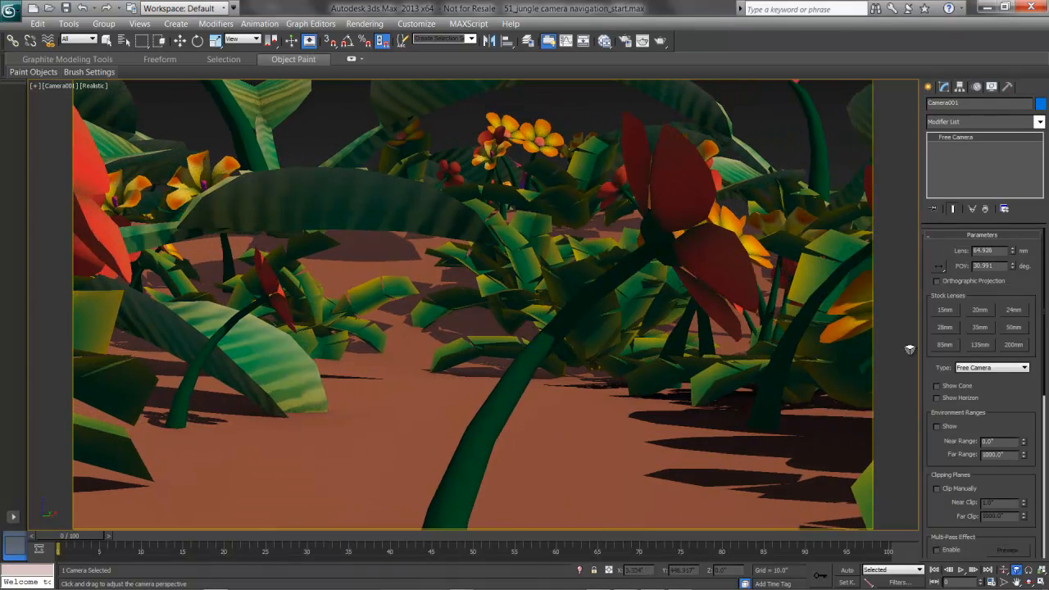
click(980, 326)
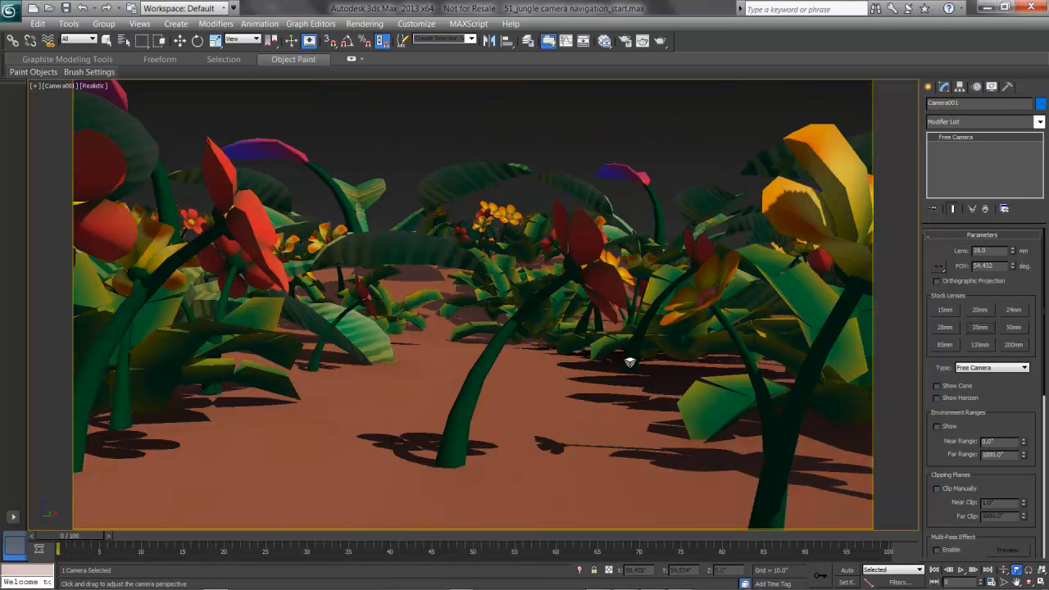
key(e)
Try tilting the horizon by rolling Camera001, and undo the last roll.
click(1029, 570)
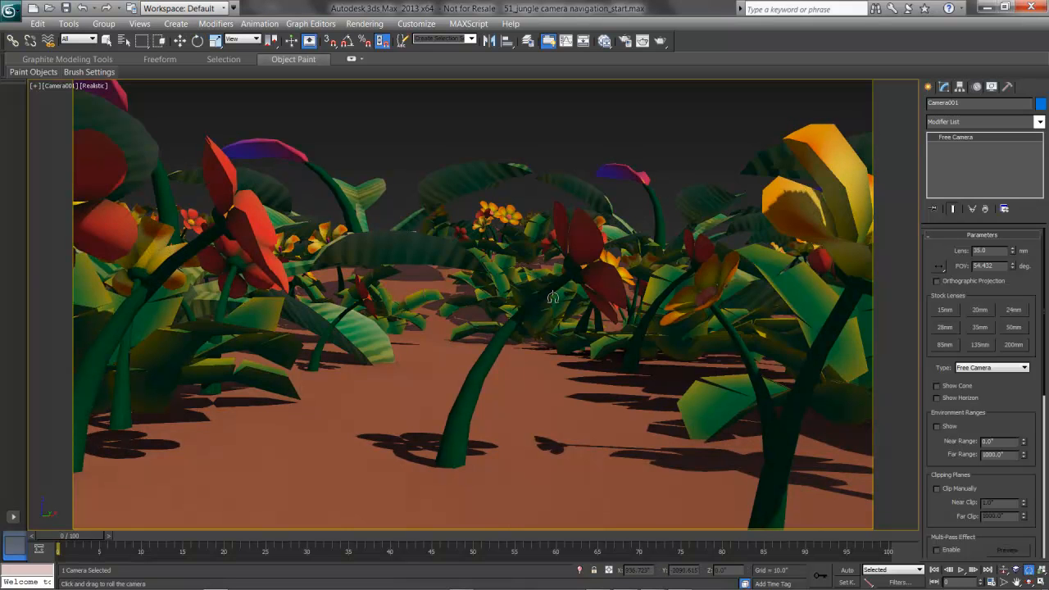
drag(554, 297, 550, 297)
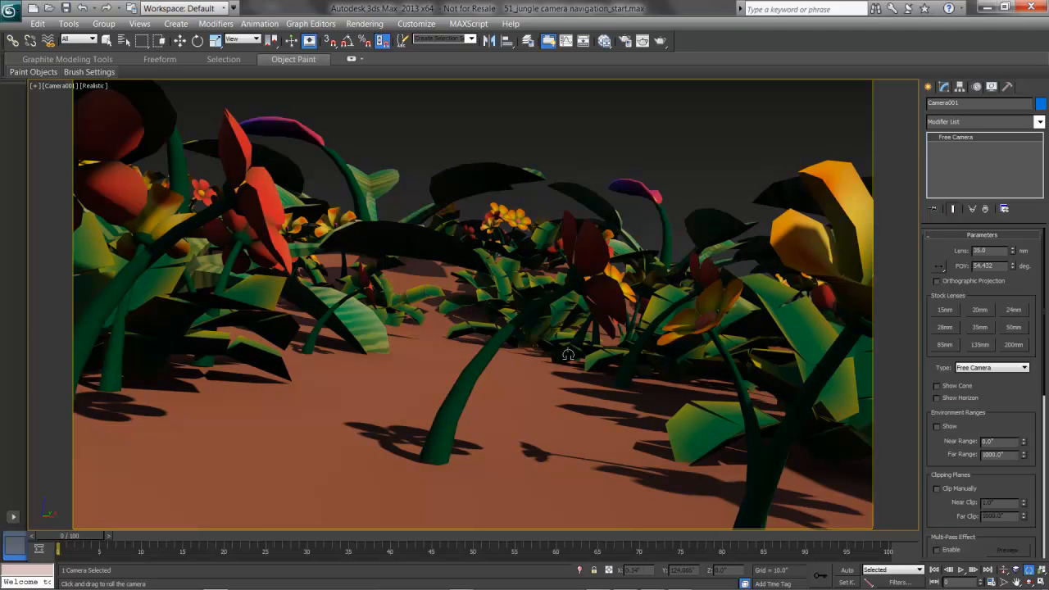
drag(571, 353, 595, 344)
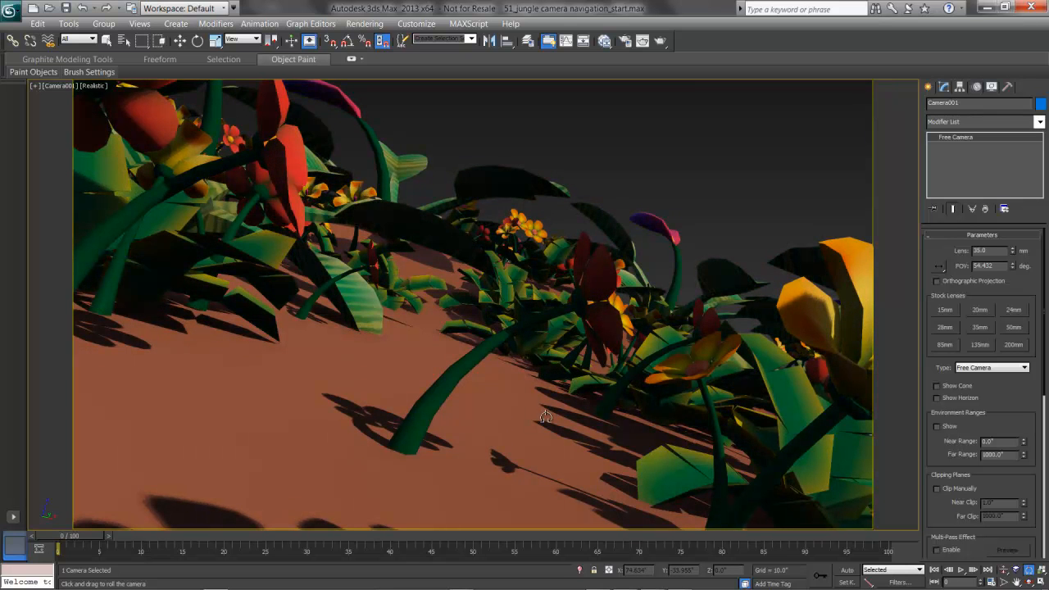
drag(455, 355, 462, 334)
key(ctrl+z)
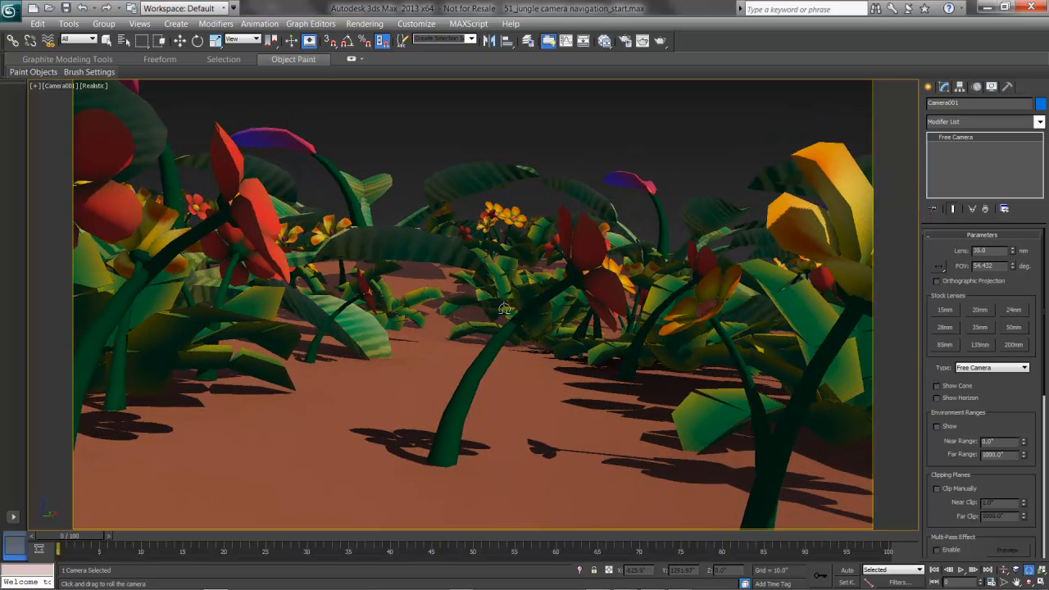
Level Camera001 by resetting its Y rotation to 0, and truck it left so the large red flowers fill the foreground.
key(e)
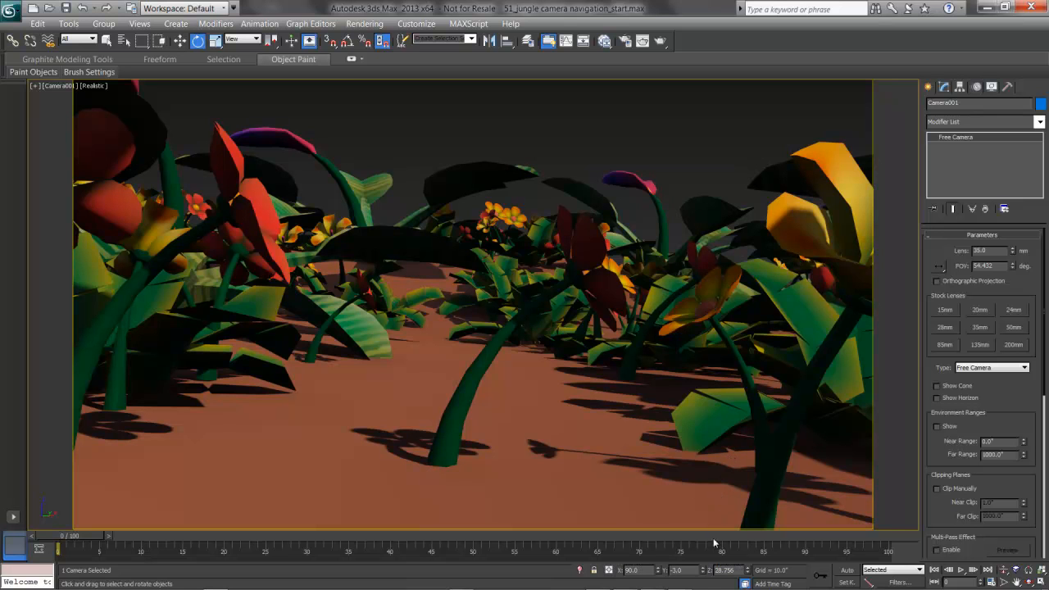
right_click(703, 570)
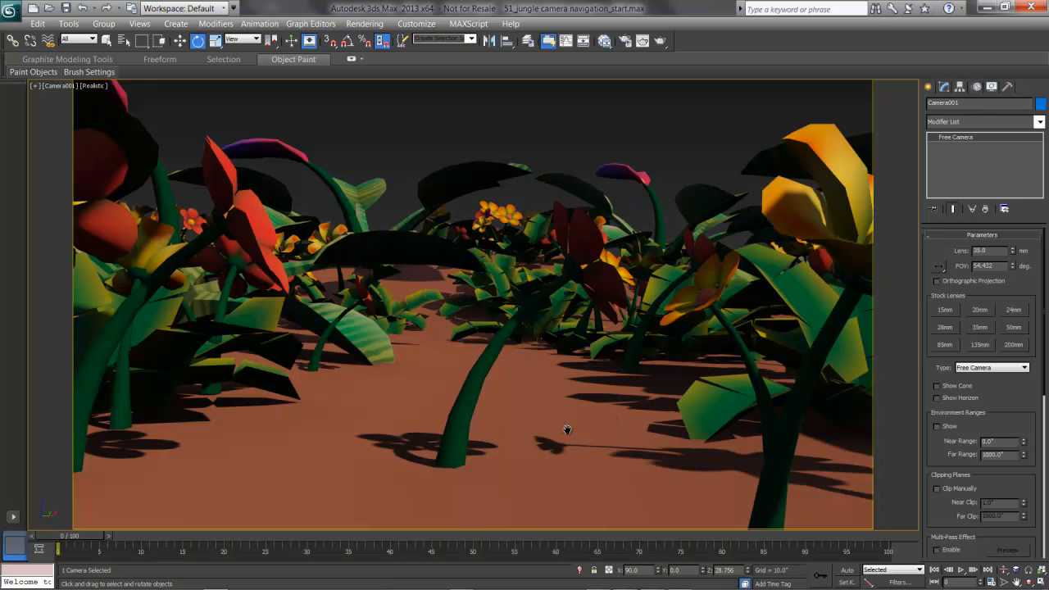
middle_drag(564, 429, 611, 424)
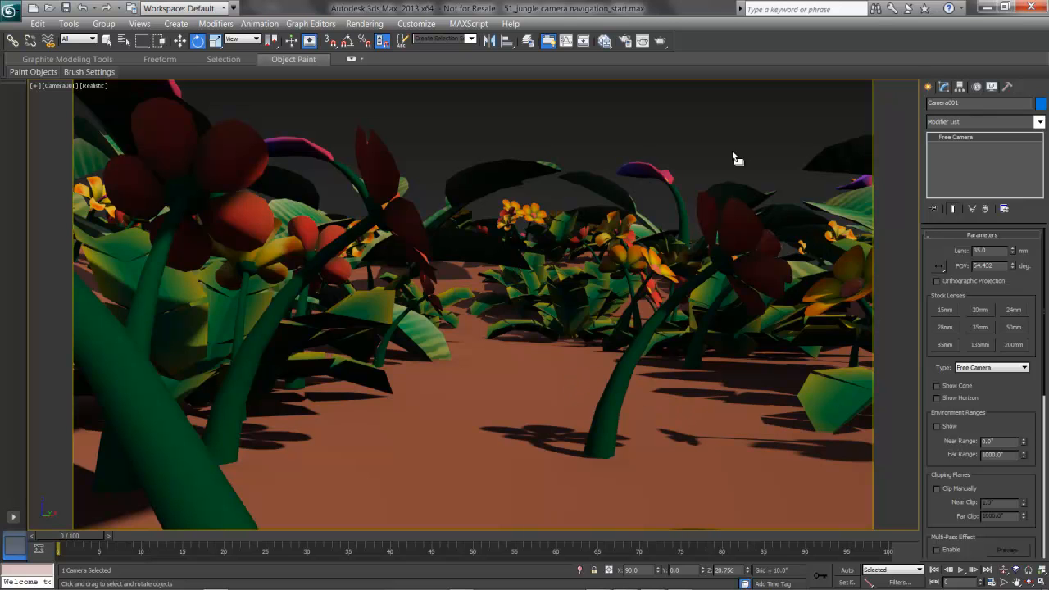
Create a second free camera in the Front view below the ground and give it the 28 mm stock lens.
click(929, 86)
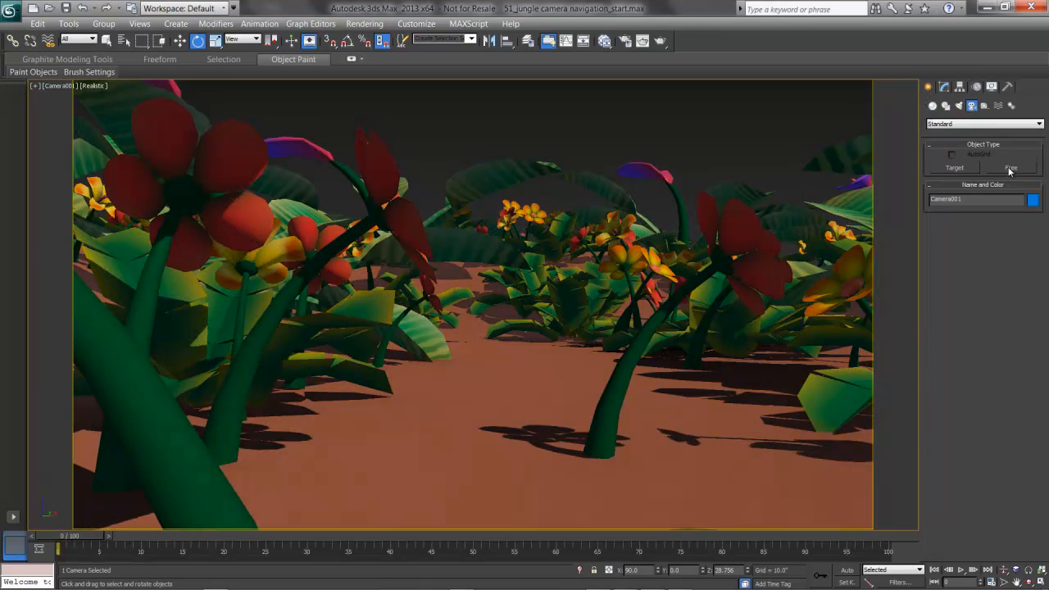
click(1002, 168)
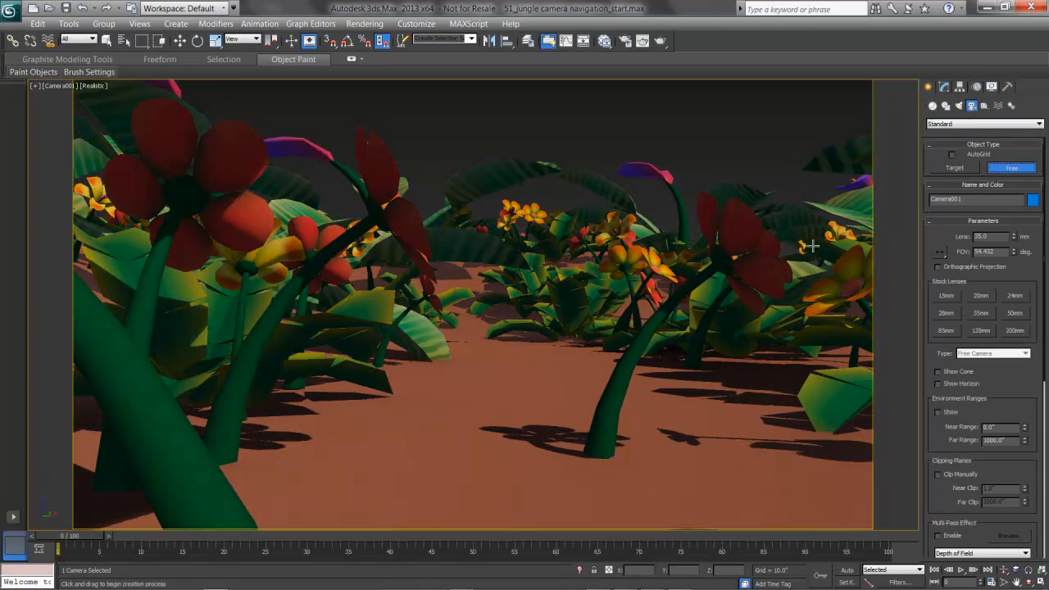
key(f)
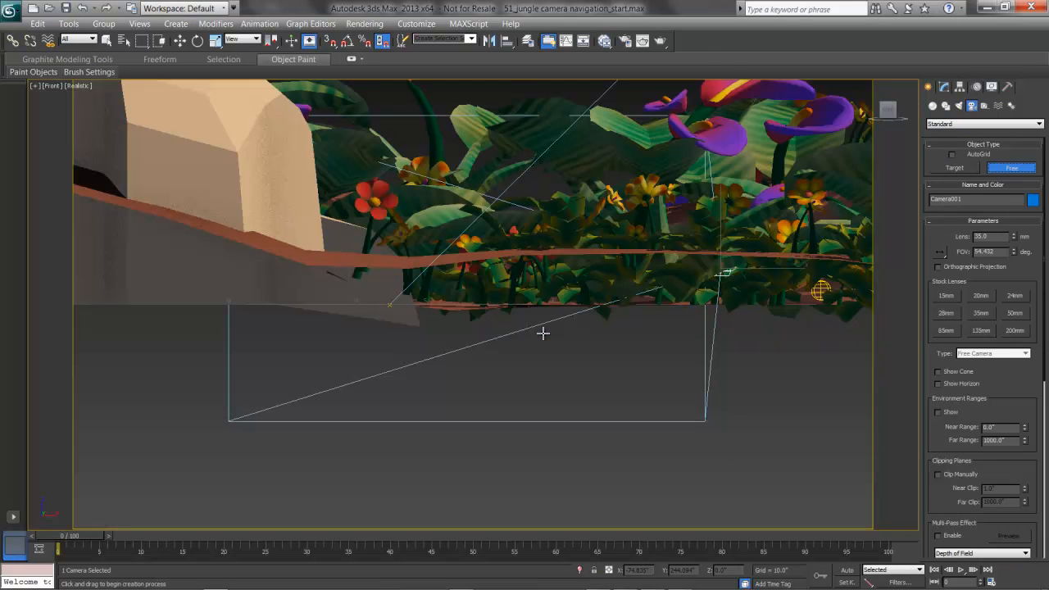
click(577, 347)
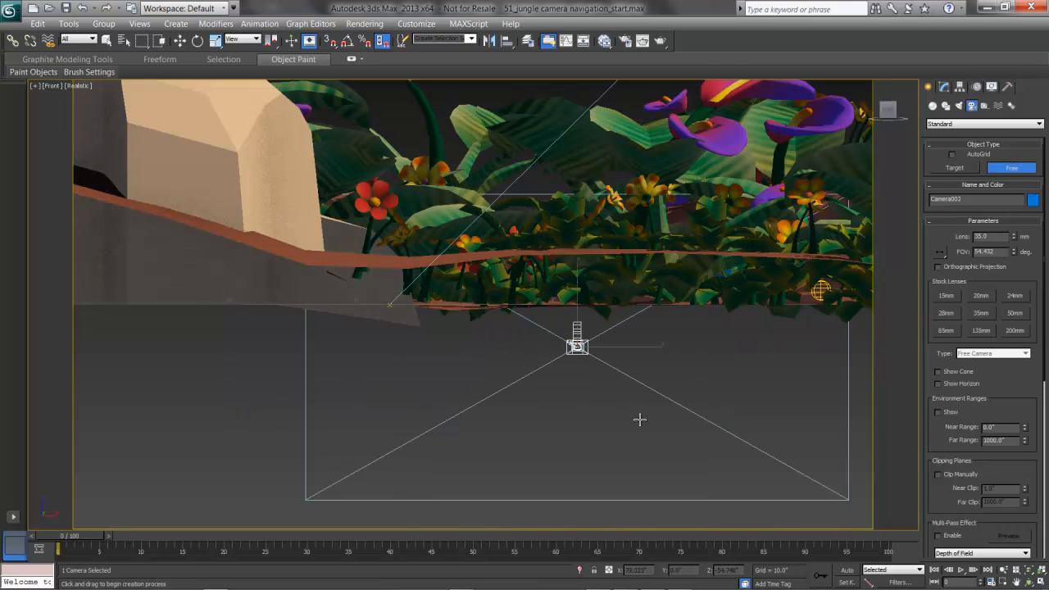
key(e)
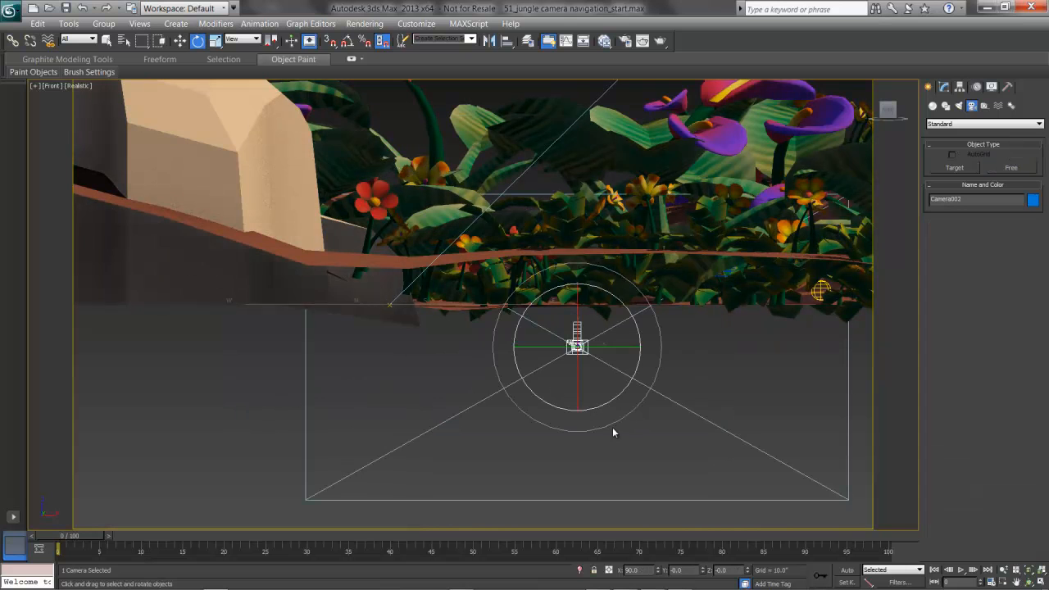
click(946, 87)
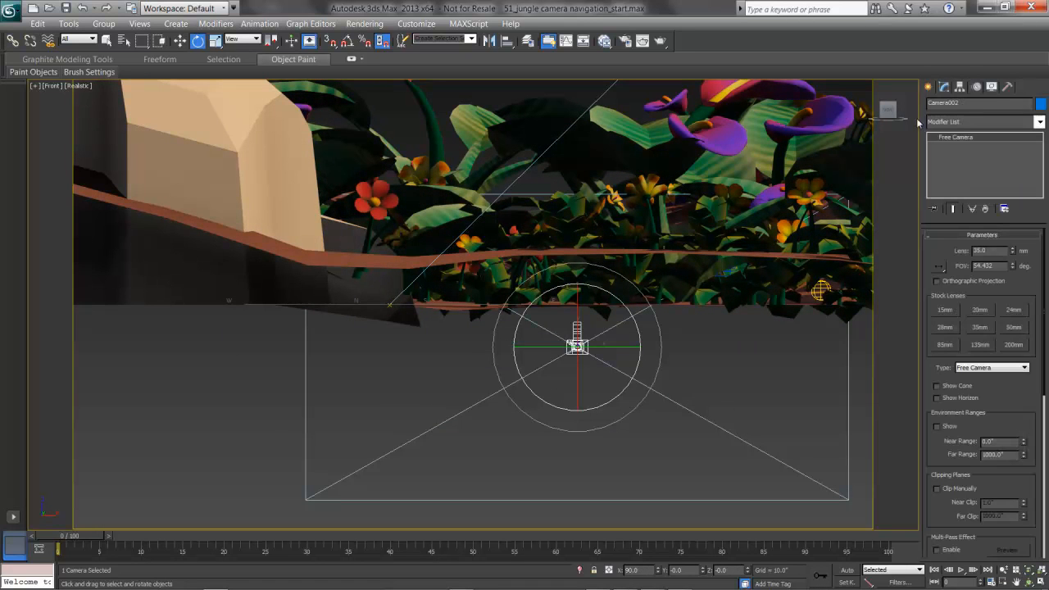
click(940, 327)
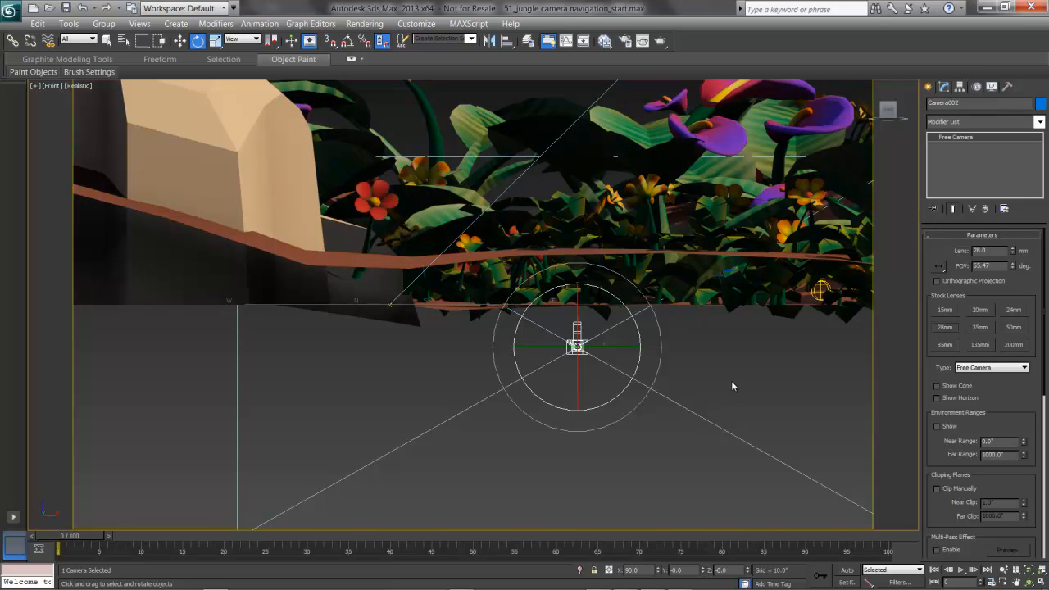
In a wireframe Top view, find both cameras among the plants and rotate Camera002 to face back toward the rock.
key(t)
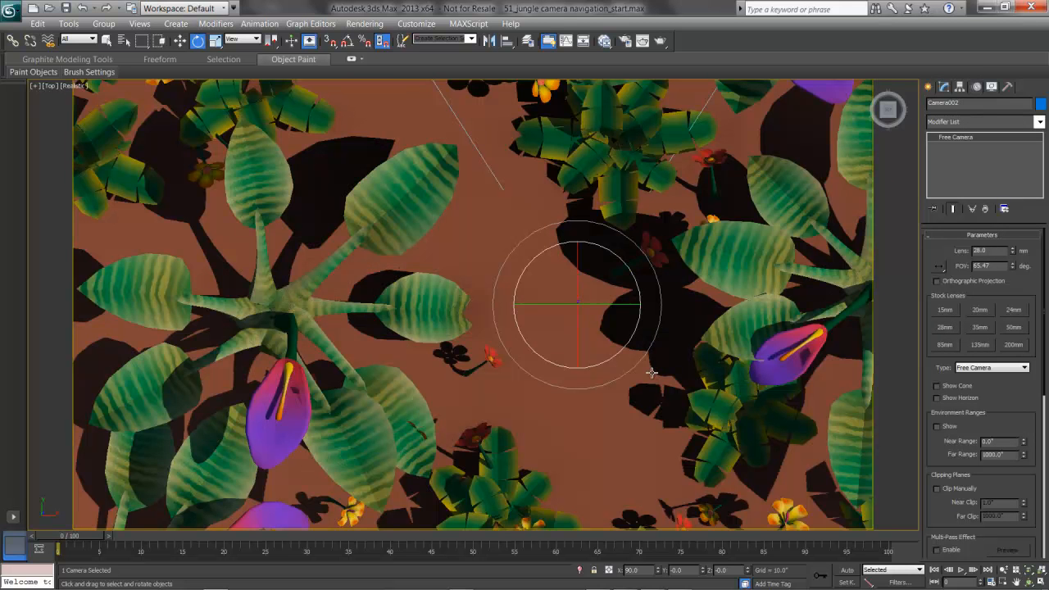
key(F3)
scroll(645, 406, down, 8)
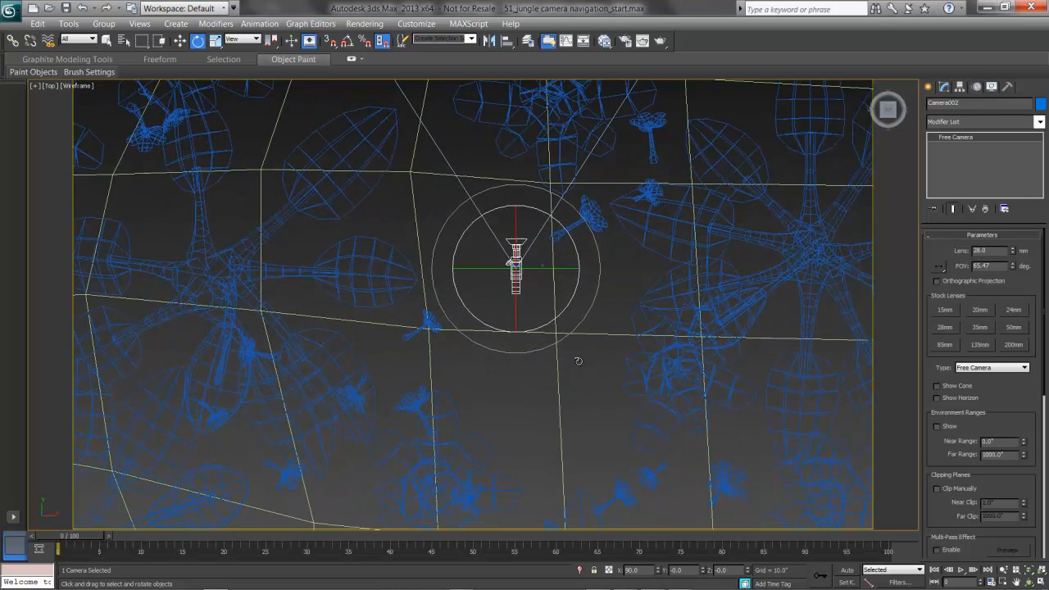
middle_drag(596, 382, 569, 303)
scroll(548, 320, up, 4)
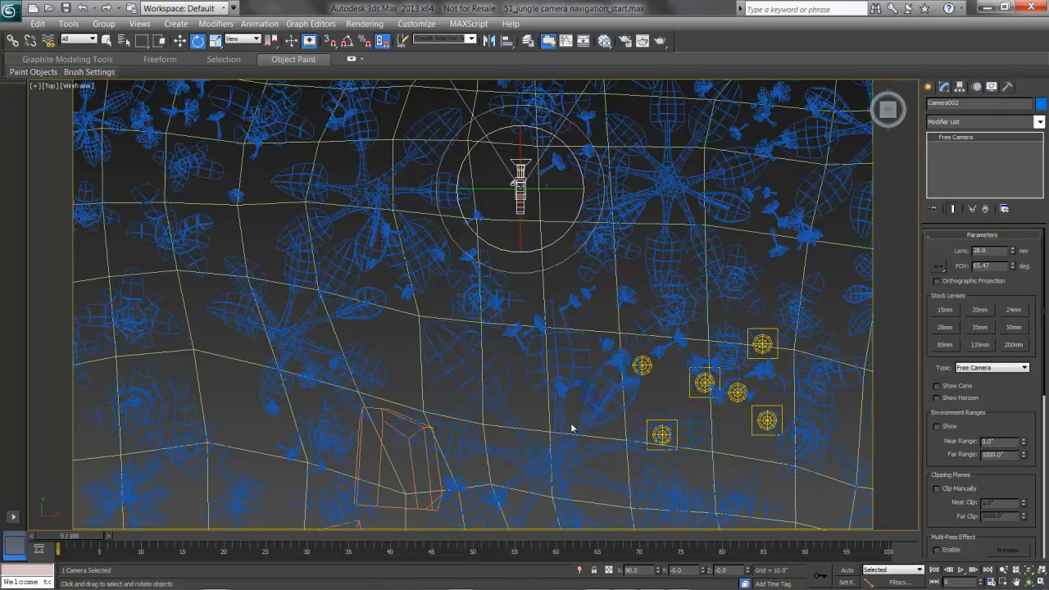
click(585, 398)
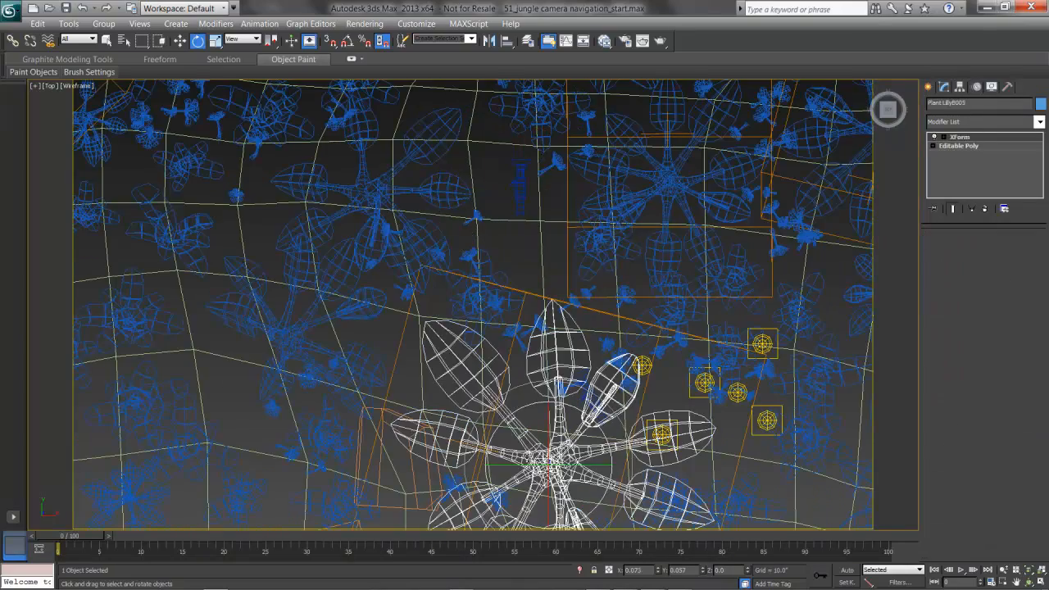
click(581, 396)
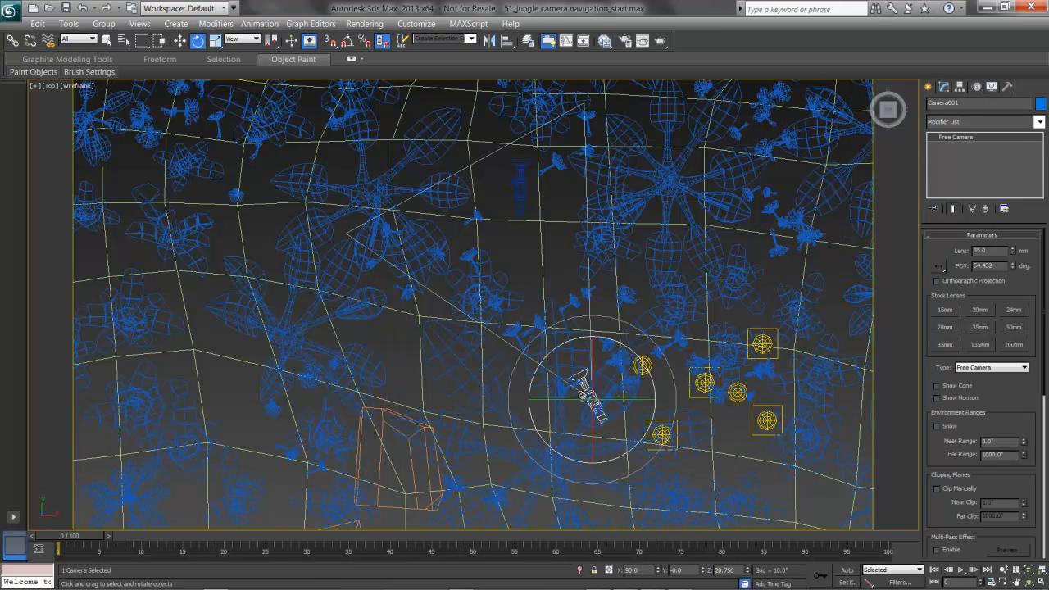
click(517, 195)
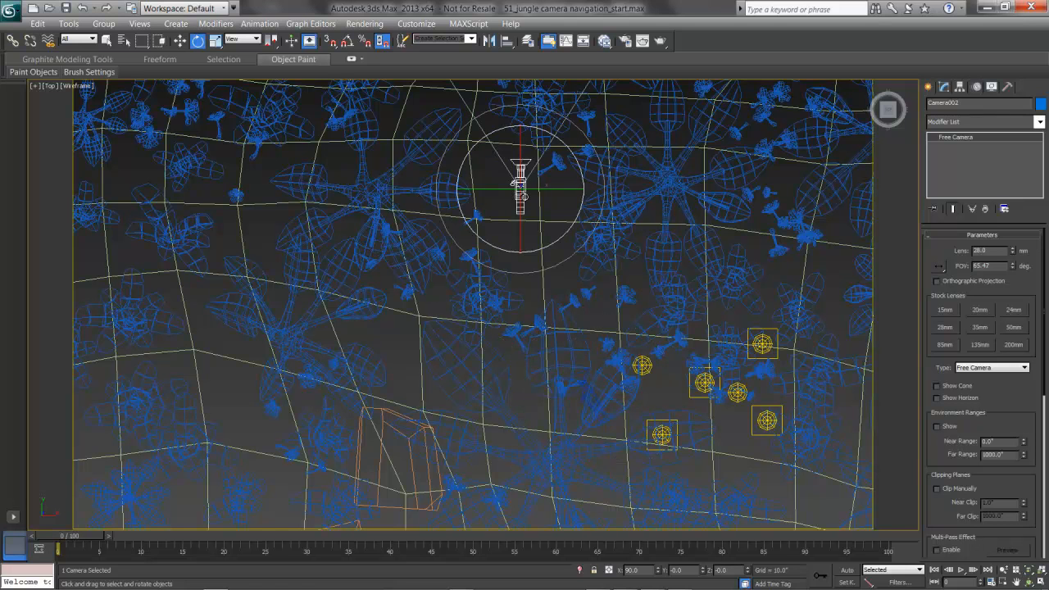
drag(490, 243, 501, 248)
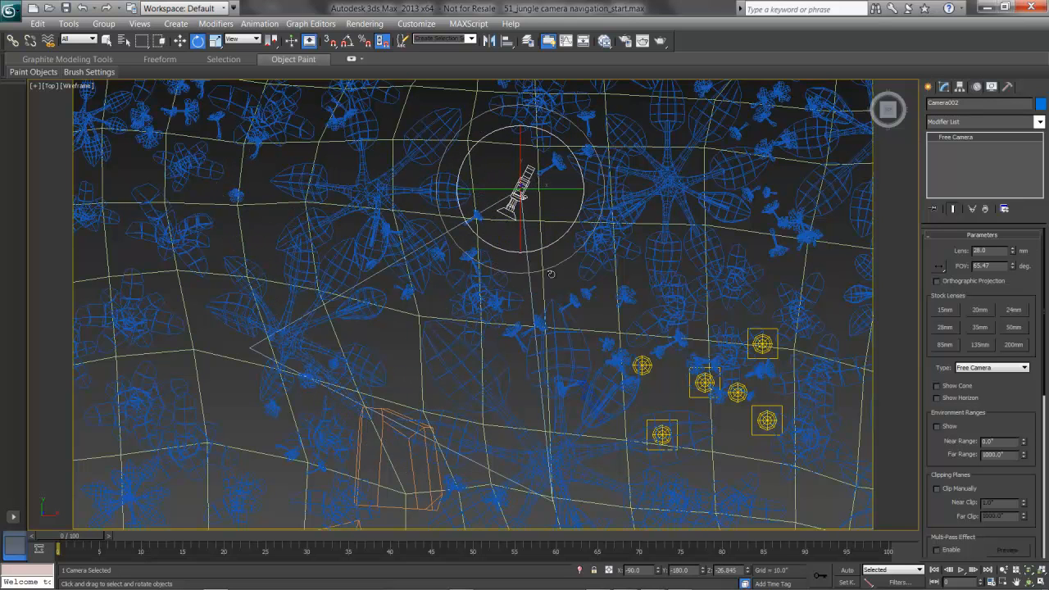
Move Camera002 farther back from the rock in the Top view, and look through it with realistic shading.
key(w)
drag(547, 174, 583, 125)
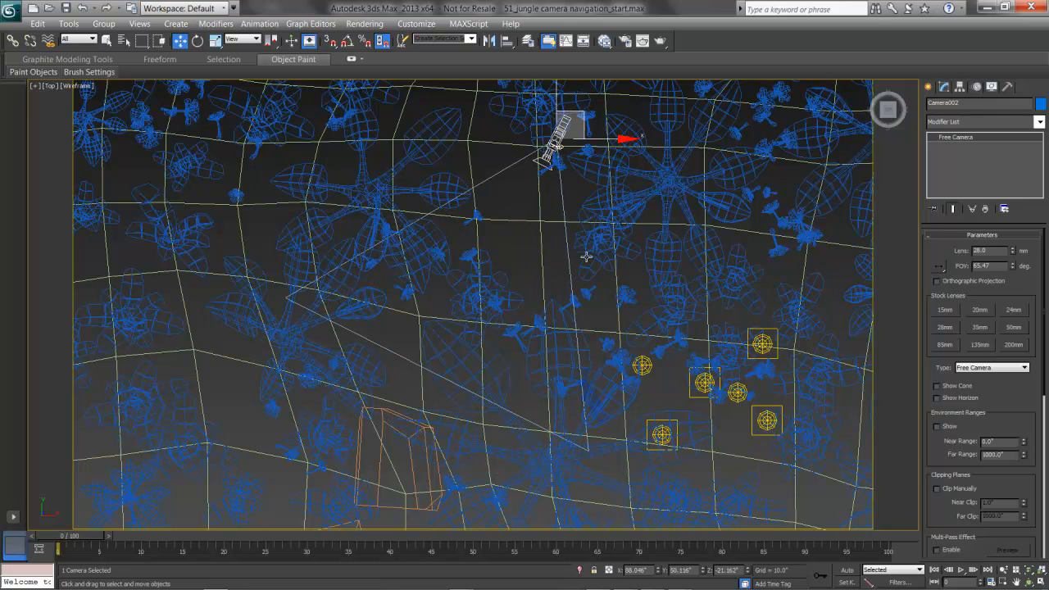
key(c)
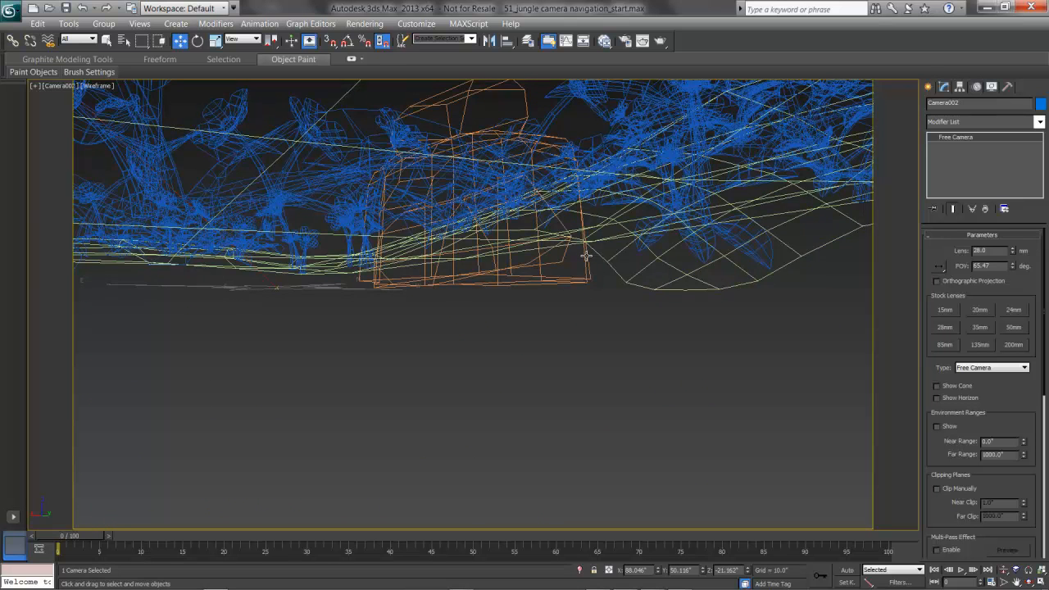
key(F3)
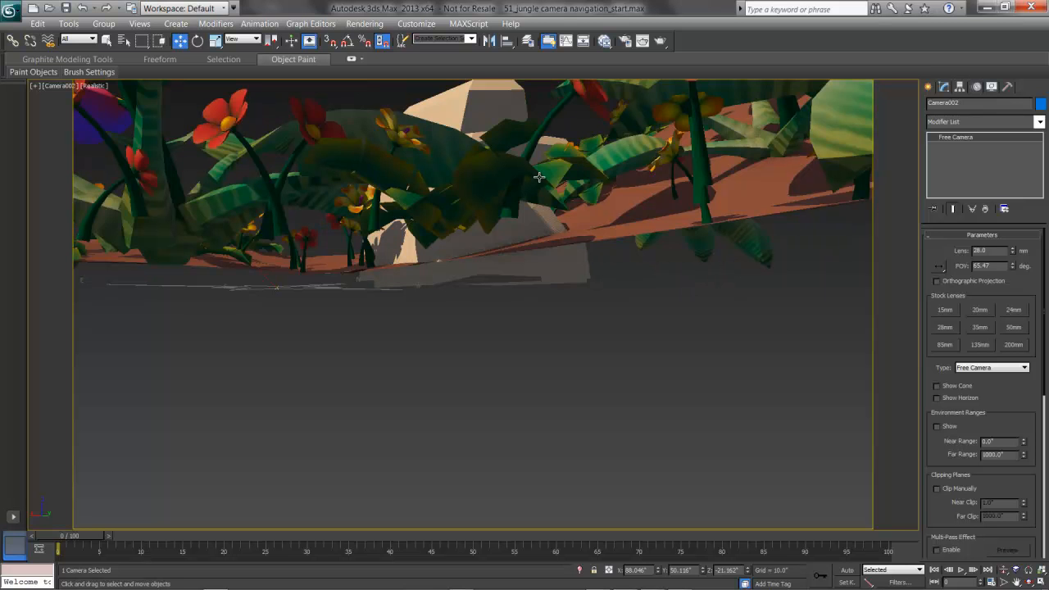
Truck Camera002 up above the ground and orbit it to frame the stacked rocks behind the red flowers.
middle_drag(539, 177, 531, 285)
middle_drag(568, 320, 554, 314)
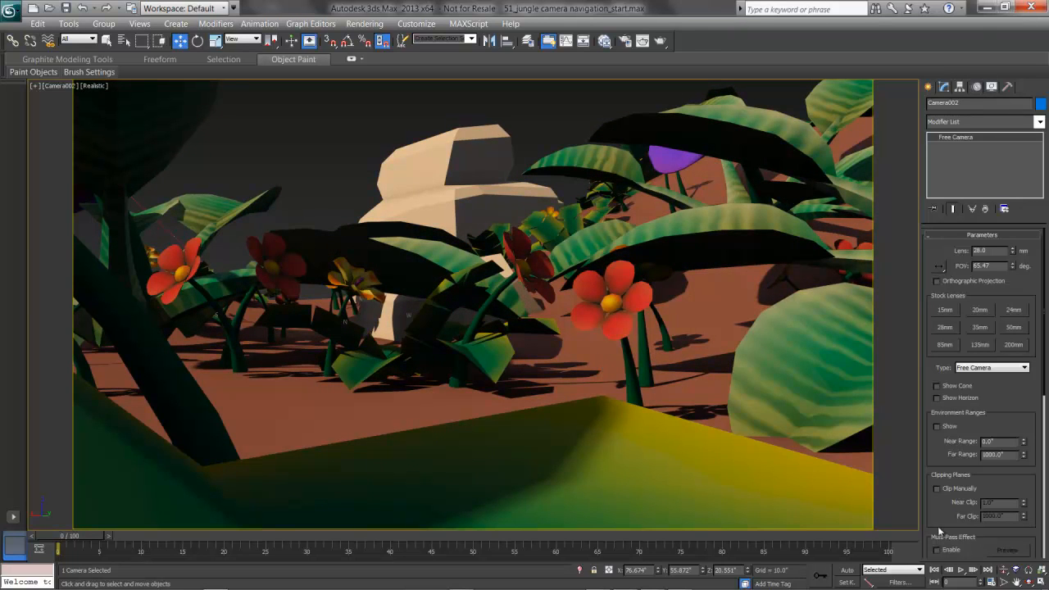
click(1029, 582)
drag(586, 317, 447, 289)
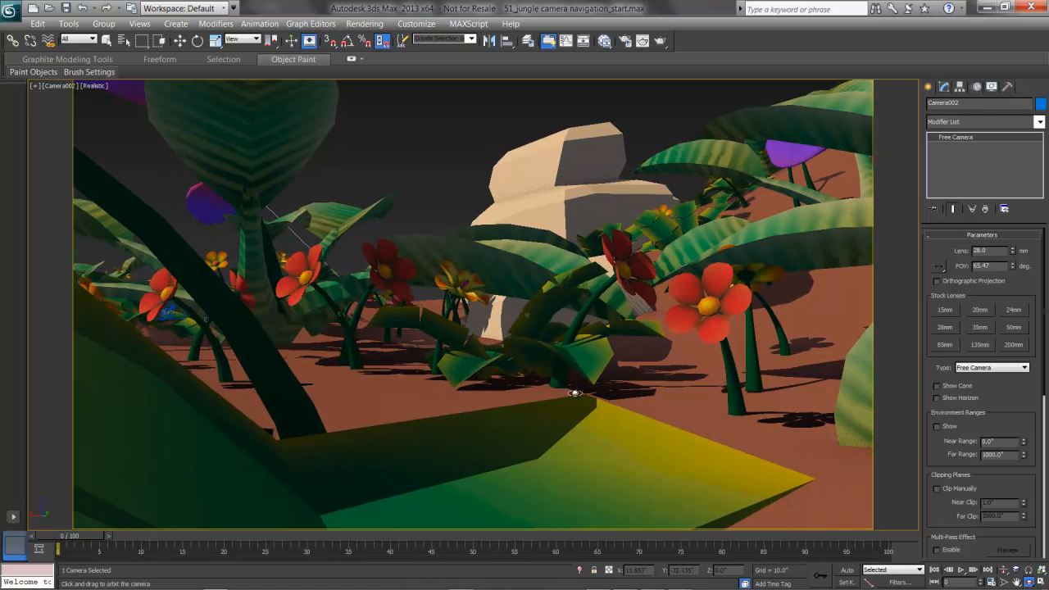